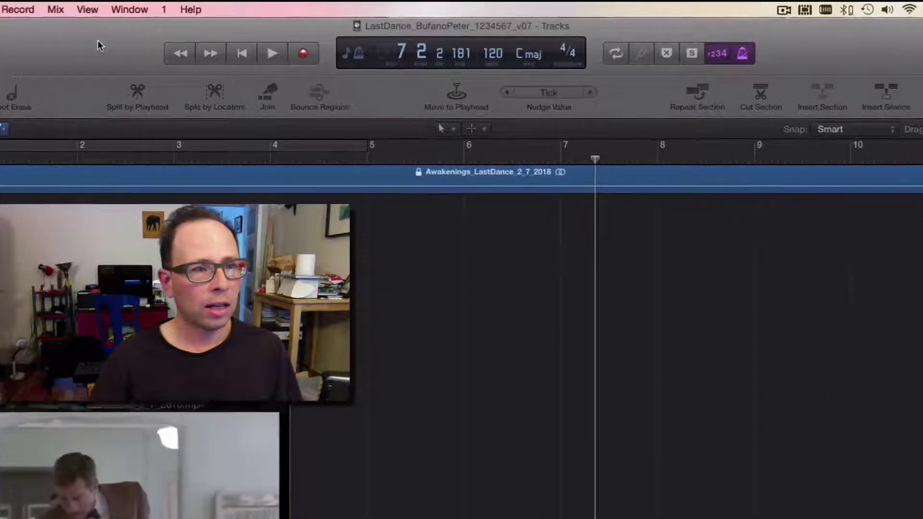
- Switch the control bar LCD to the Custom layout showing timecode, bar position, tempo and meters
{"action": "left_click", "coordinate": [86, 9]}
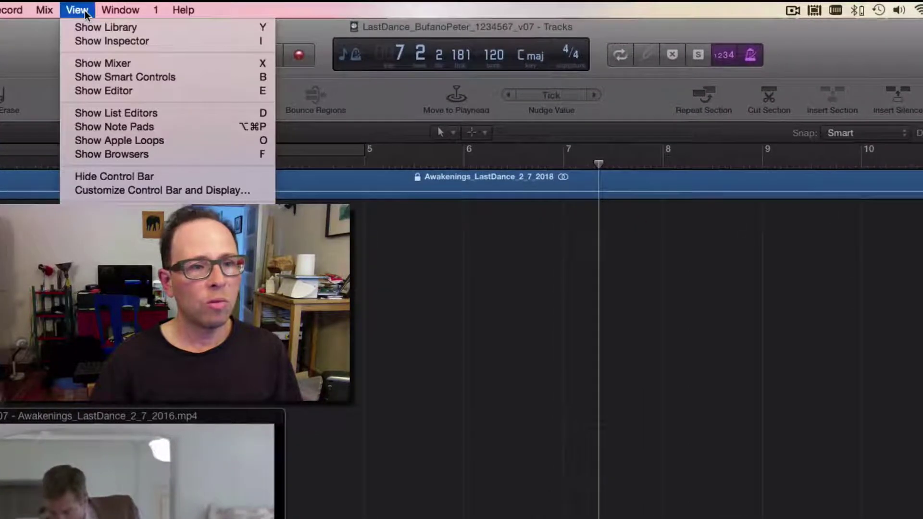
{"action": "left_click", "coordinate": [97, 191]}
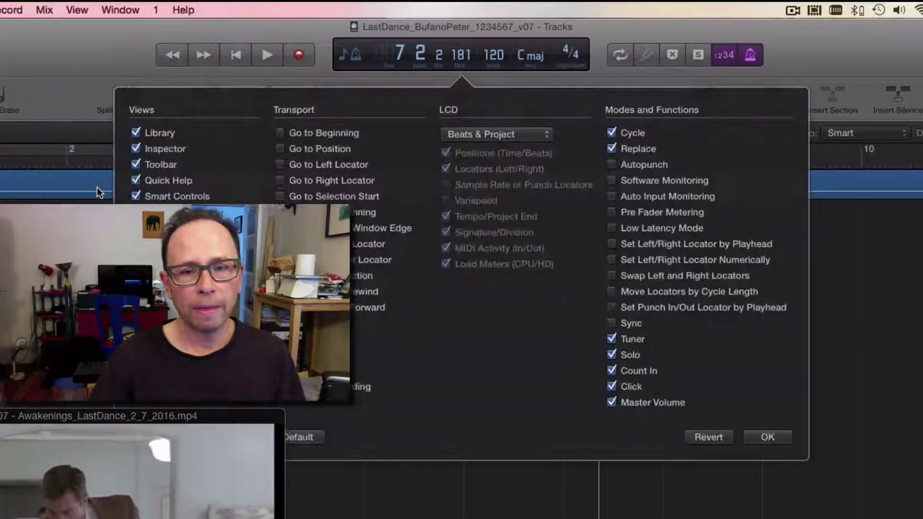
{"action": "left_click", "coordinate": [503, 137]}
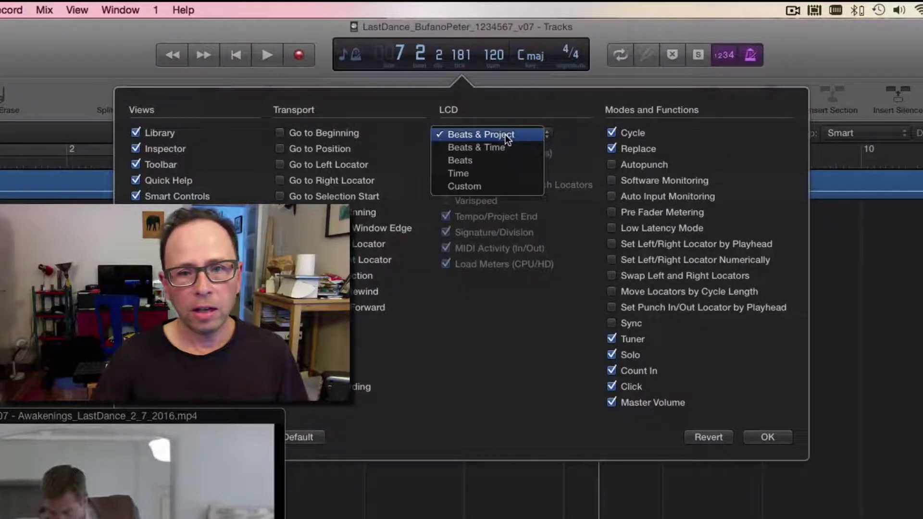
{"action": "left_click", "coordinate": [486, 185]}
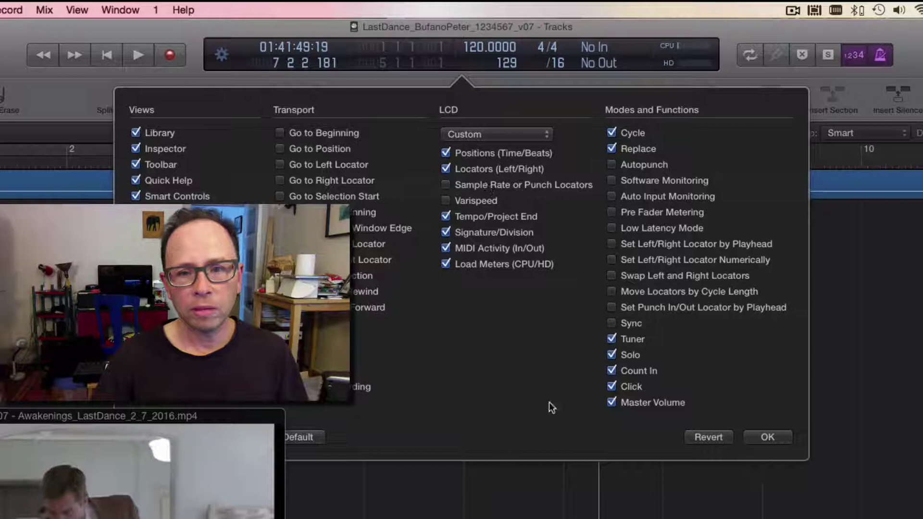
{"action": "left_click", "coordinate": [765, 439]}
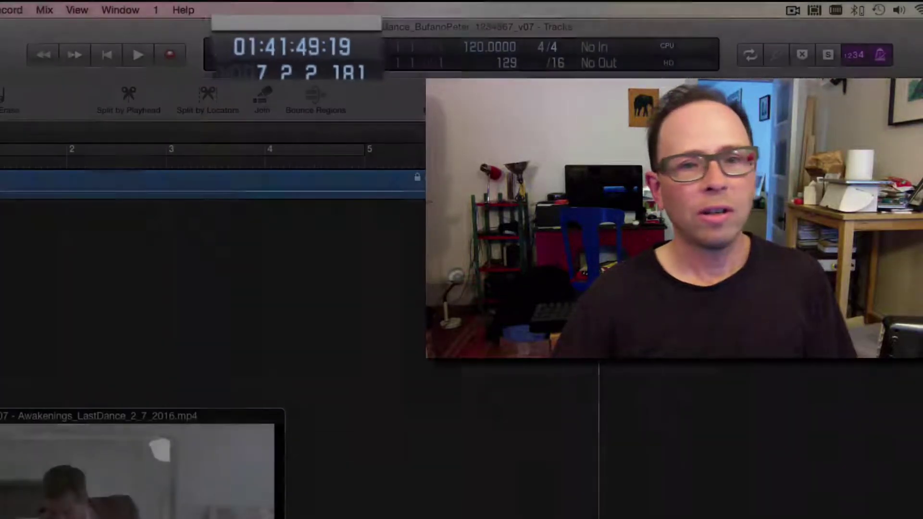
{"action": "left_click", "coordinate": [24, 8]}
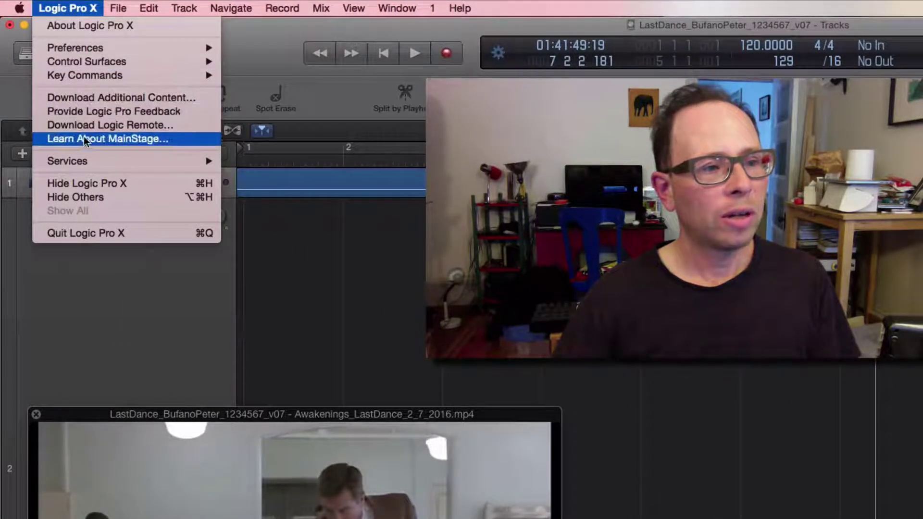
{"action": "mouse_move", "coordinate": [93, 46]}
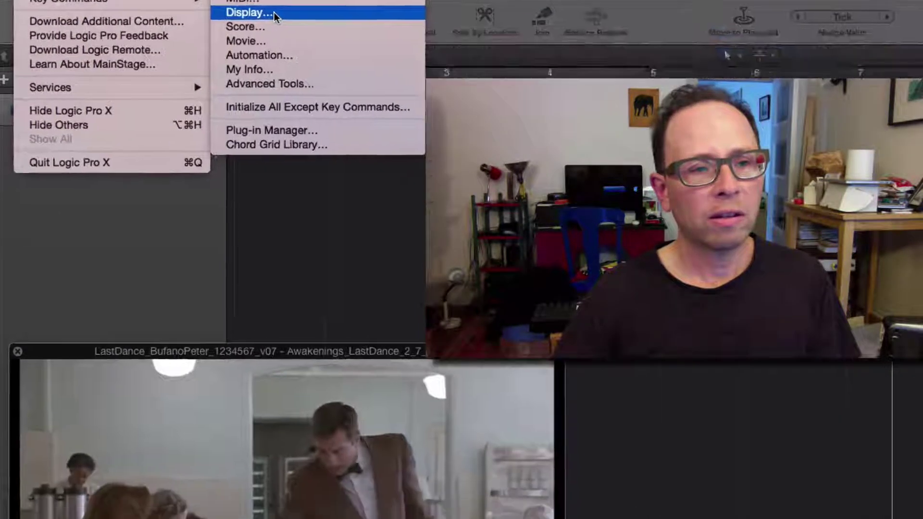
{"action": "left_click", "coordinate": [282, 88]}
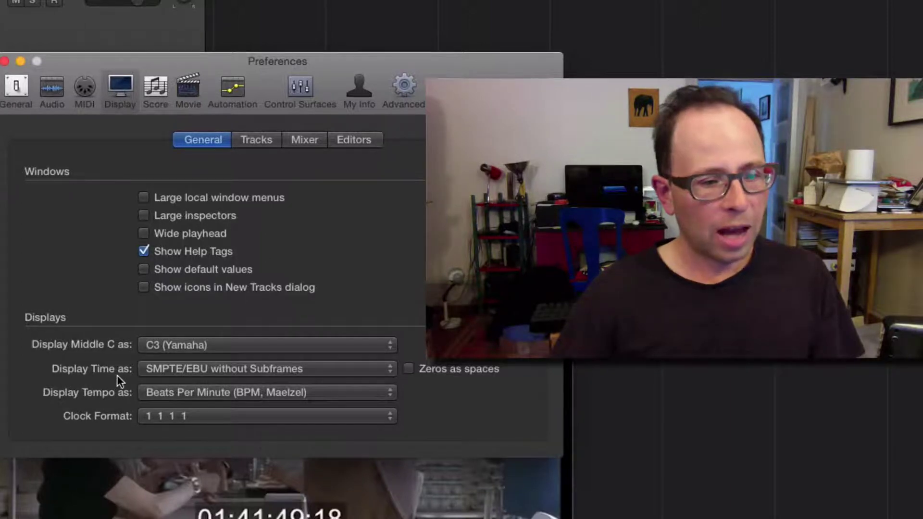
{"action": "left_click", "coordinate": [198, 370]}
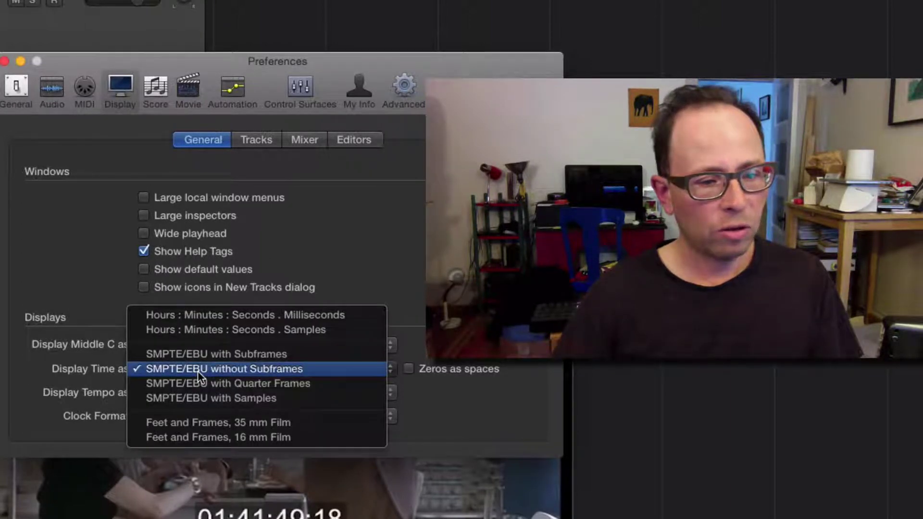
{"action": "left_click", "coordinate": [197, 371]}
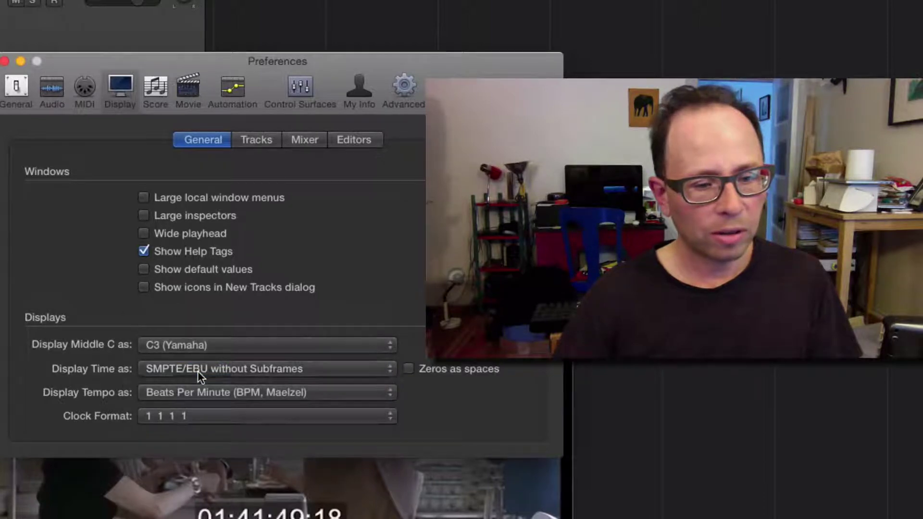
- Close Preferences and open Key Commands with Global Commands expanded to show transport shortcuts
{"action": "left_click", "coordinate": [4, 61]}
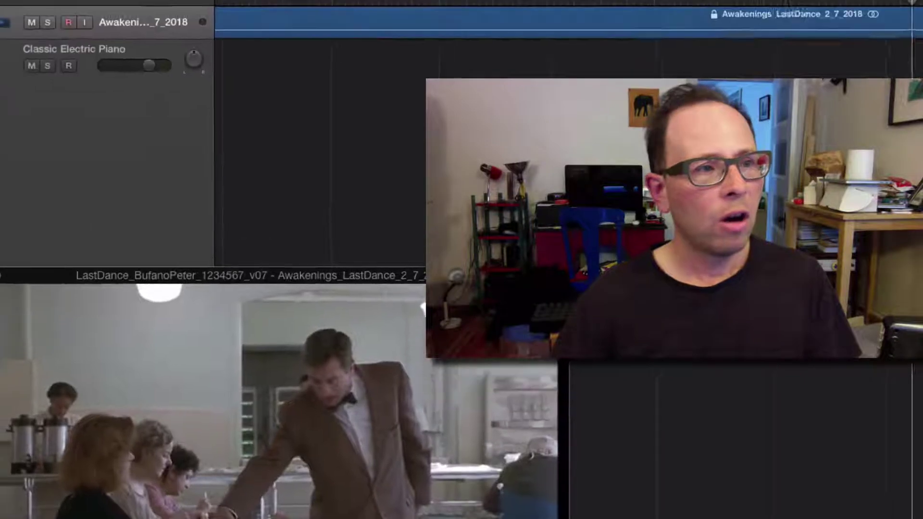
{"action": "left_click", "coordinate": [66, 7]}
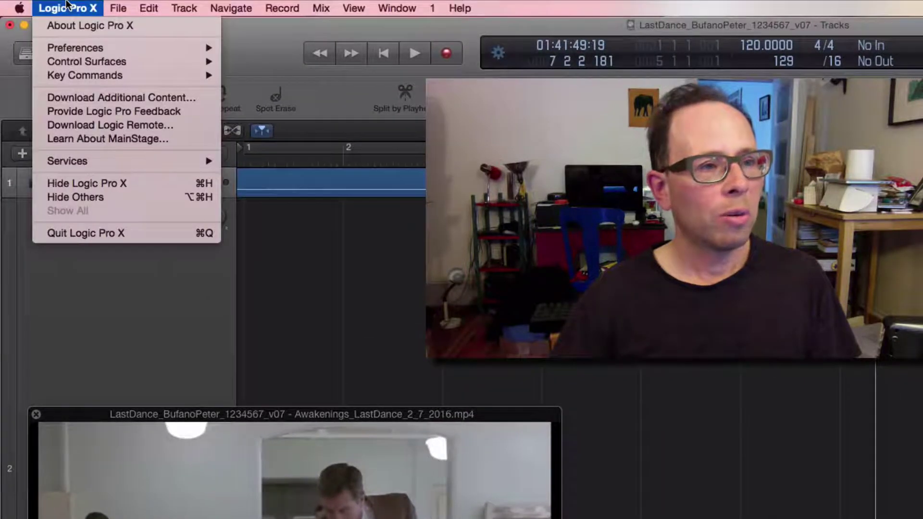
{"action": "mouse_move", "coordinate": [83, 72]}
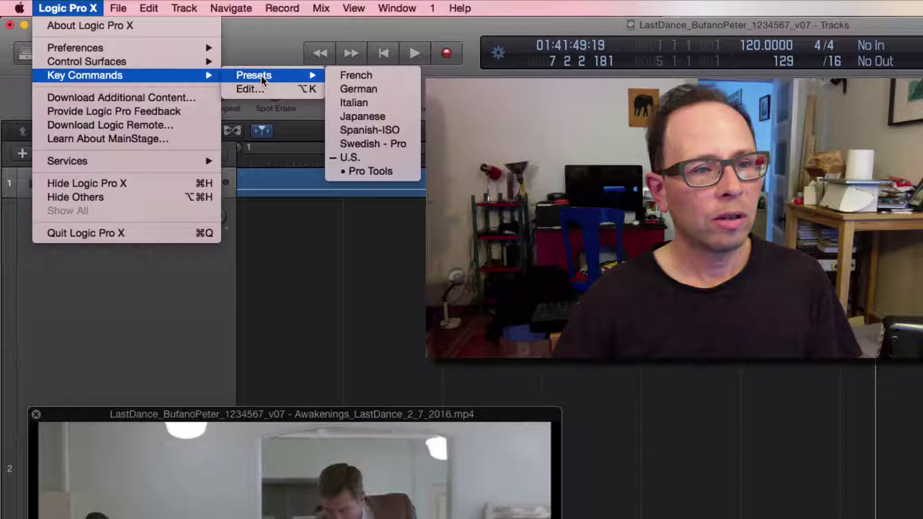
{"action": "left_click", "coordinate": [249, 90]}
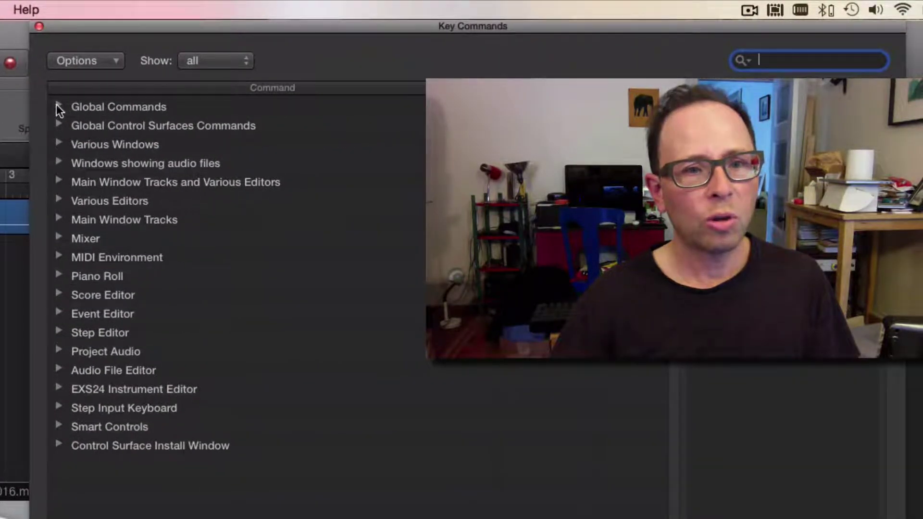
{"action": "left_click", "coordinate": [58, 106]}
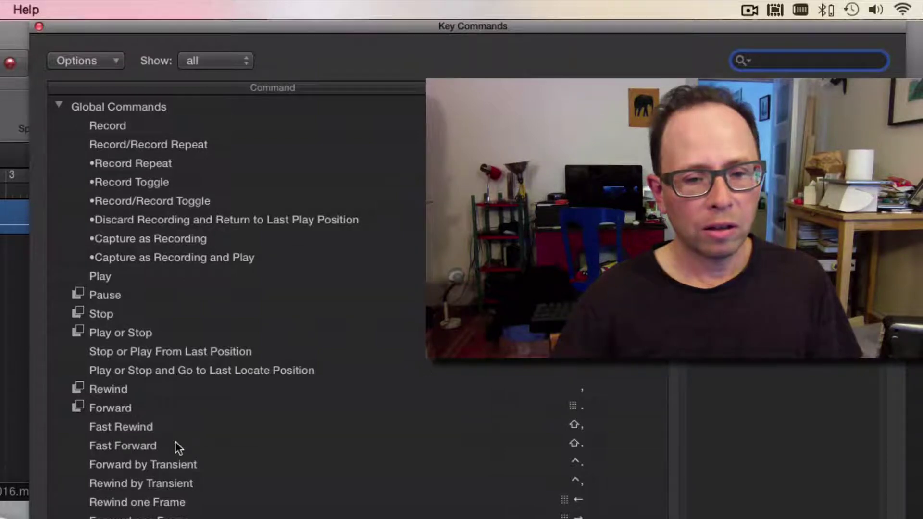
{"action": "scroll", "coordinate": [175, 441], "scroll_direction": "down", "scroll_amount": 5}
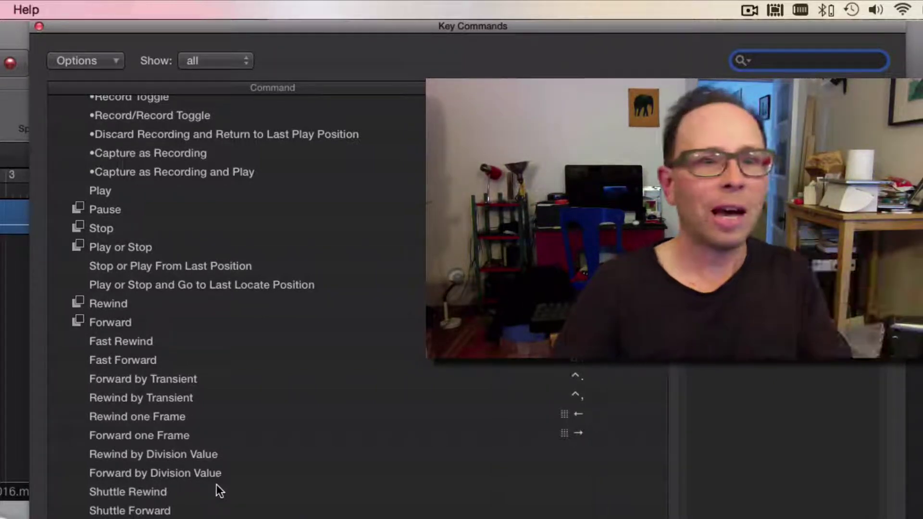
- Close Key Commands, check the Marker and Tempo lists, then hide the List Editors
{"action": "left_click", "coordinate": [39, 25]}
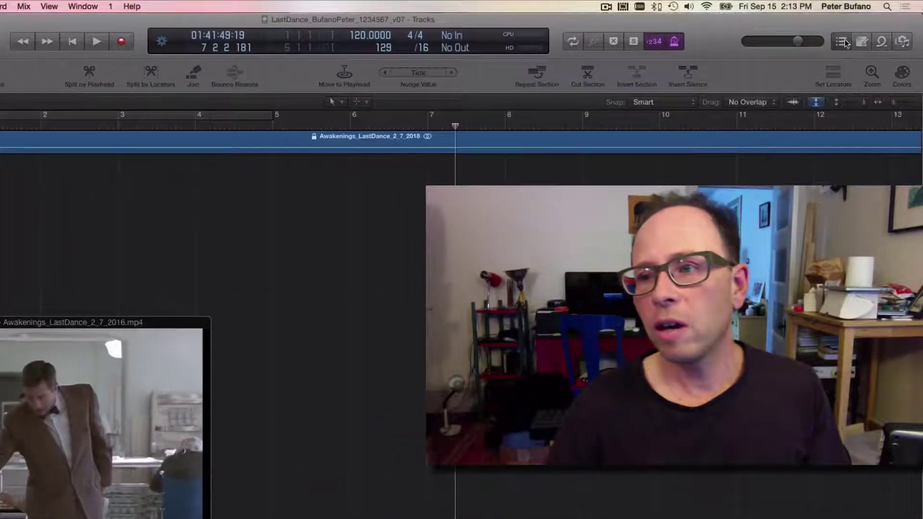
{"action": "left_click", "coordinate": [851, 38]}
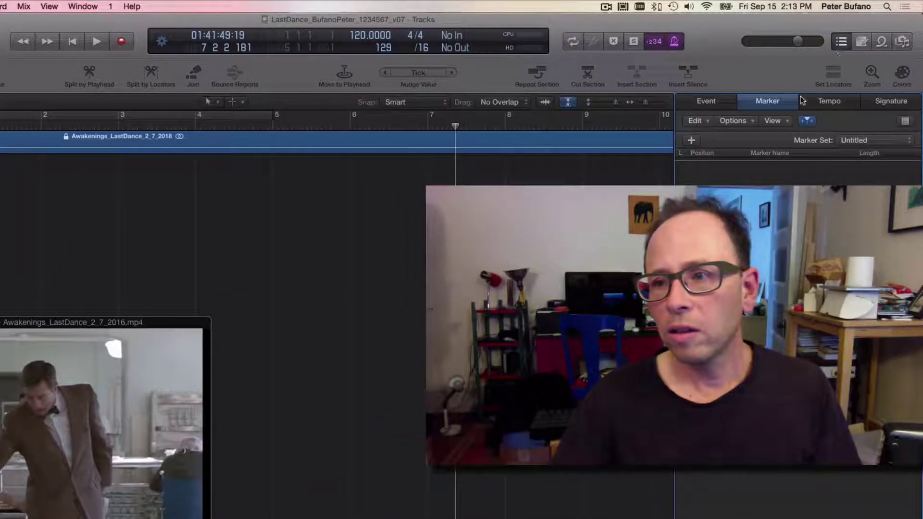
{"action": "left_click", "coordinate": [823, 106]}
{"action": "left_click", "coordinate": [782, 101]}
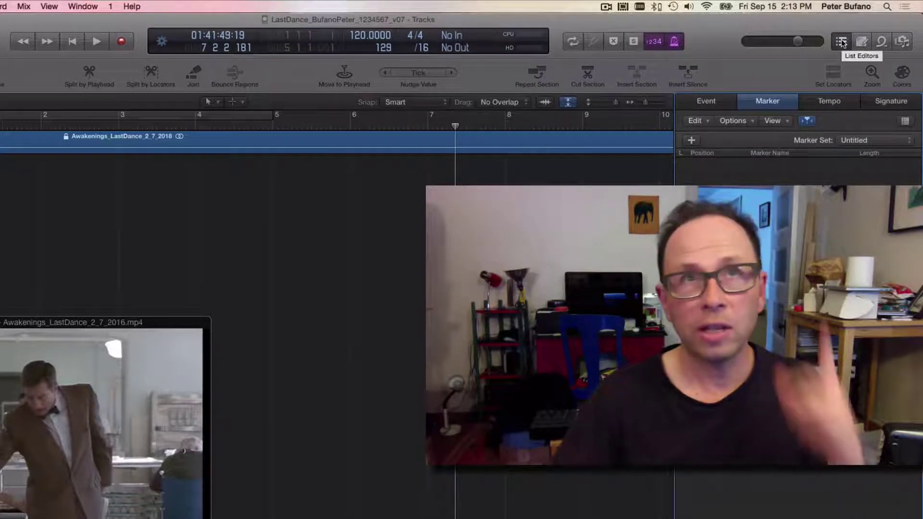
{"action": "left_click", "coordinate": [842, 41]}
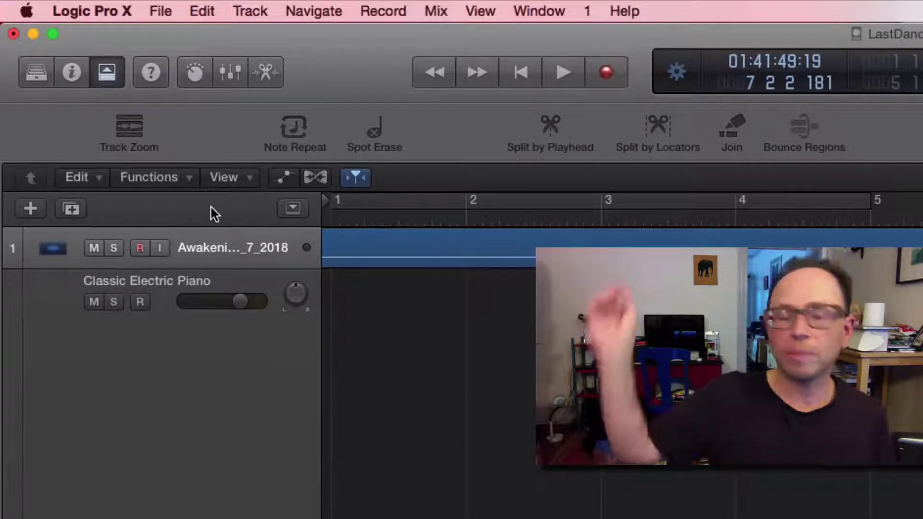
- Show global tracks with Marker, Movie, Signature and Tempo lanes, and Arrangement removed
{"action": "left_click", "coordinate": [294, 209]}
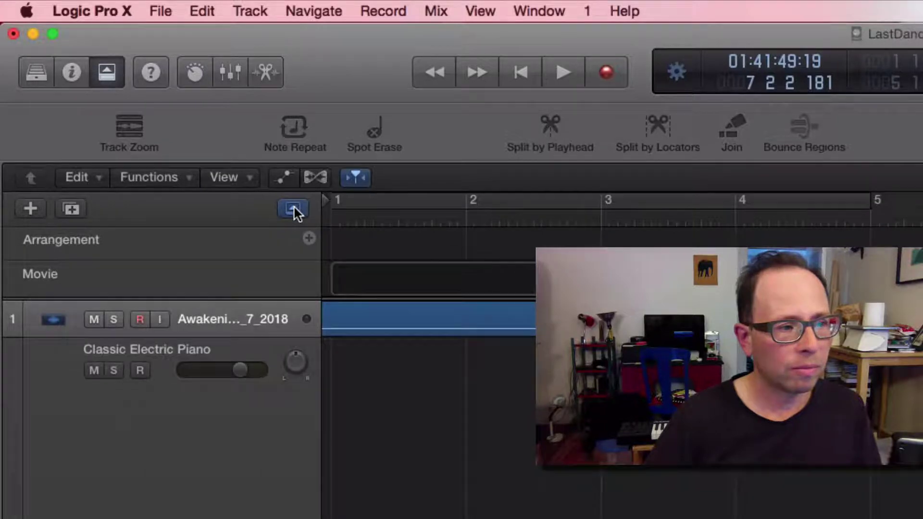
{"action": "right_click", "coordinate": [264, 278]}
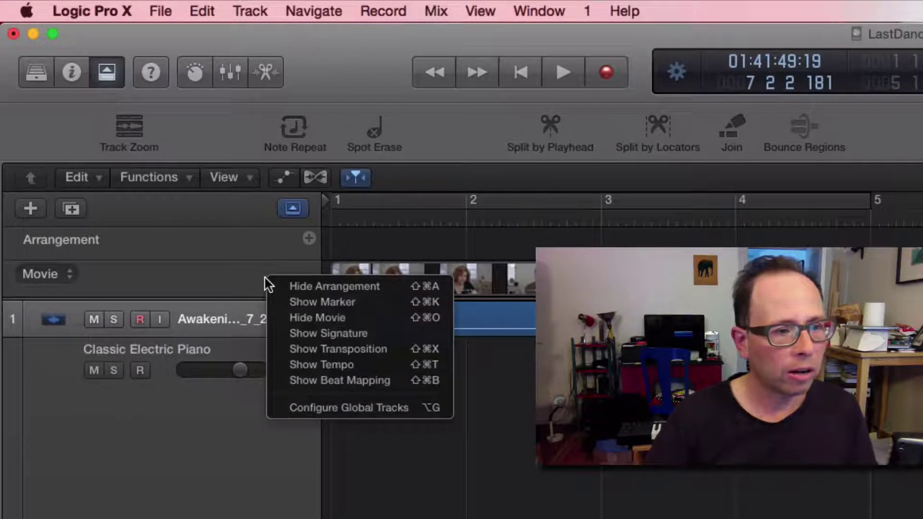
{"action": "left_click", "coordinate": [312, 403]}
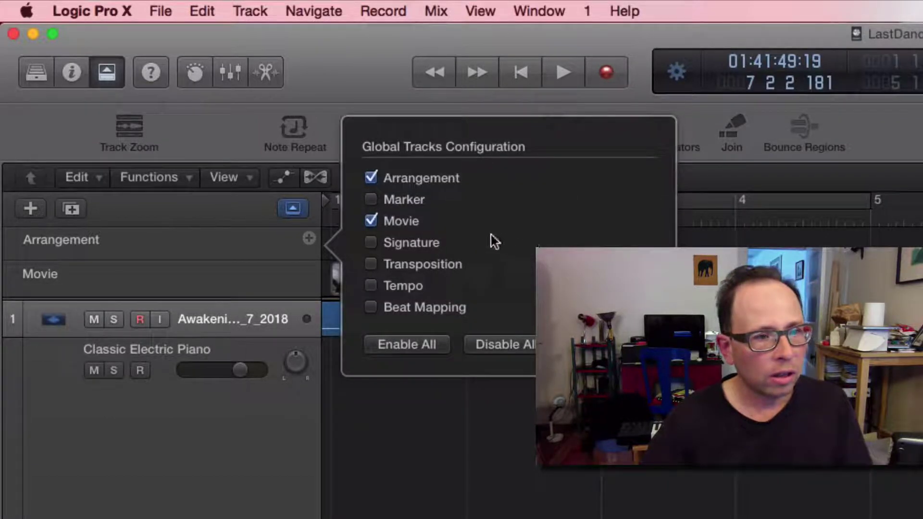
{"action": "left_click", "coordinate": [372, 199]}
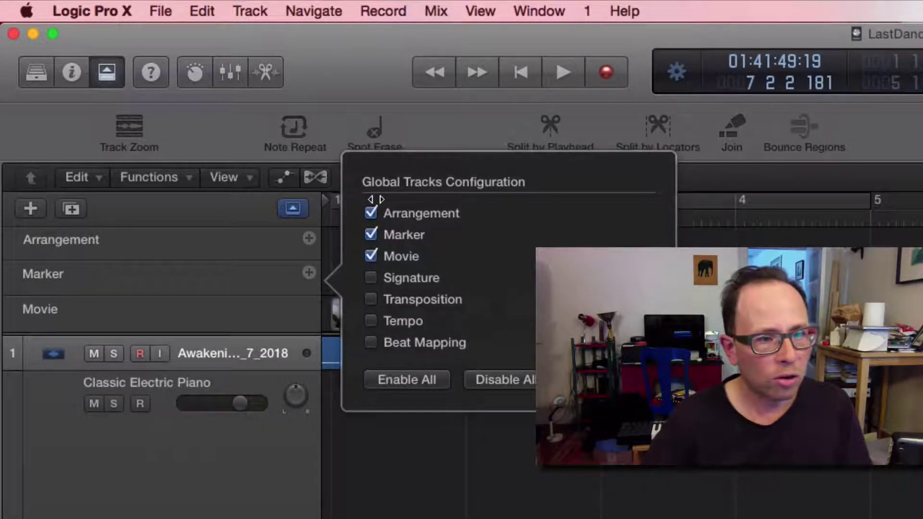
{"action": "left_click", "coordinate": [372, 213]}
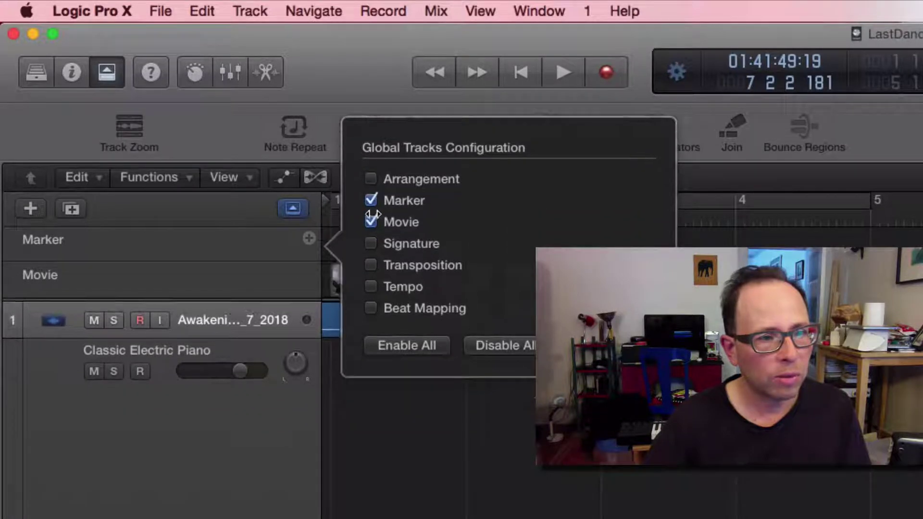
{"action": "left_click", "coordinate": [372, 244]}
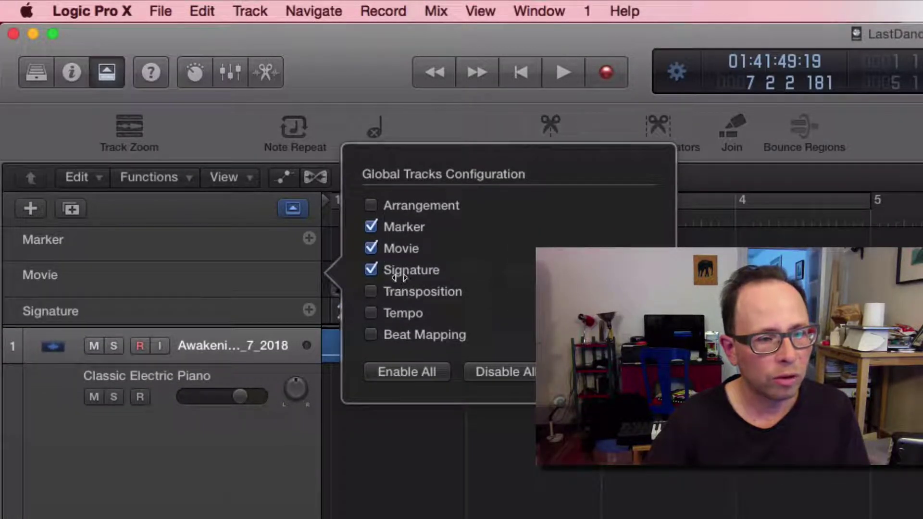
{"action": "left_click", "coordinate": [371, 314]}
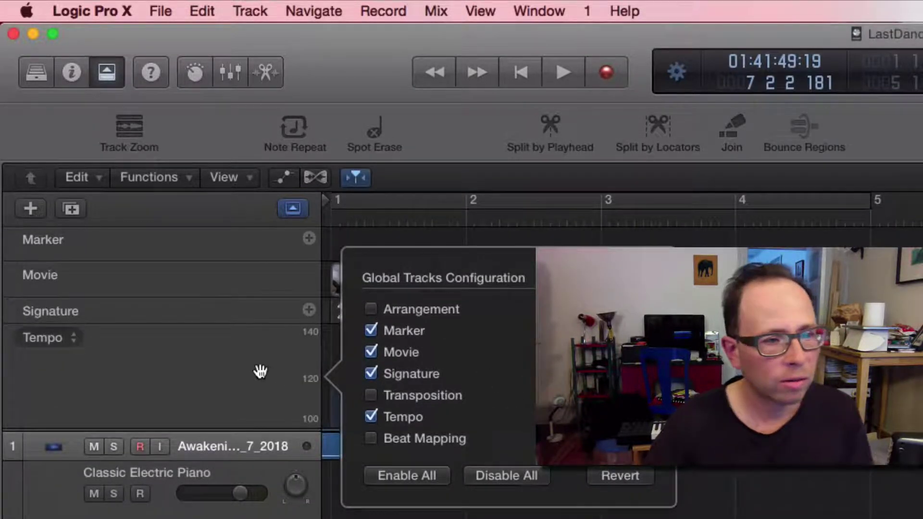
{"action": "left_click", "coordinate": [259, 371]}
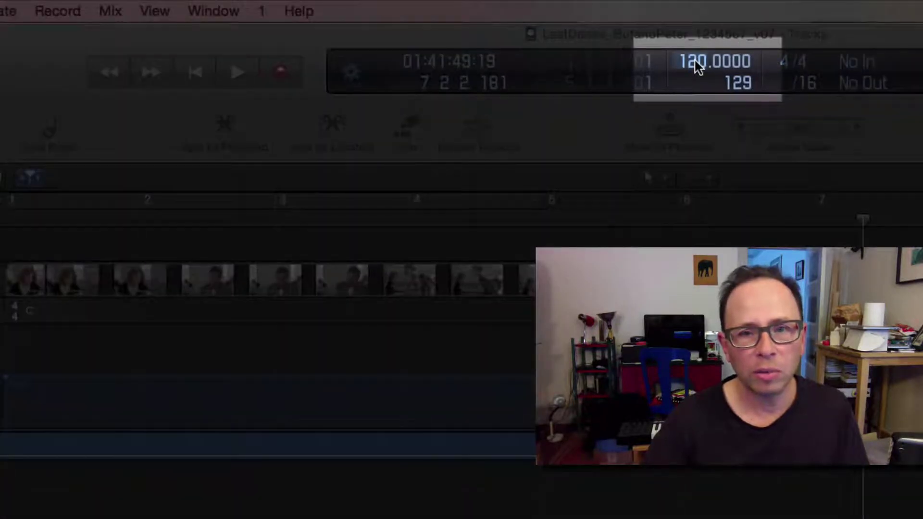
- Change the project tempo in the LCD from 120 to 60 bpm
{"action": "double_click", "coordinate": [697, 65]}
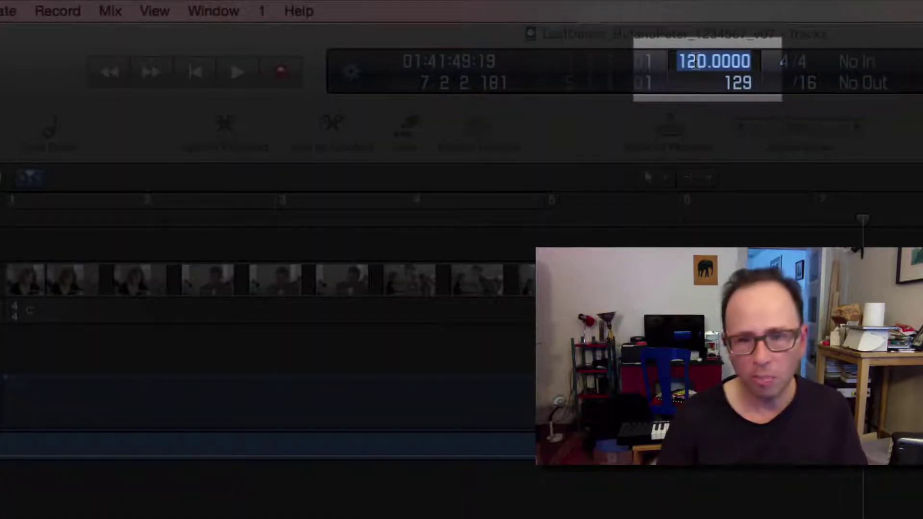
{"action": "type", "text": "60"}
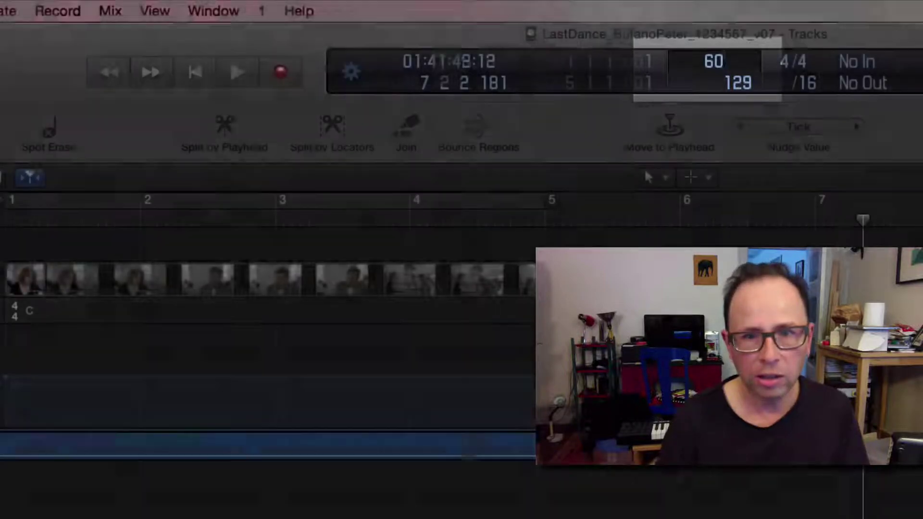
{"action": "key", "text": "Return"}
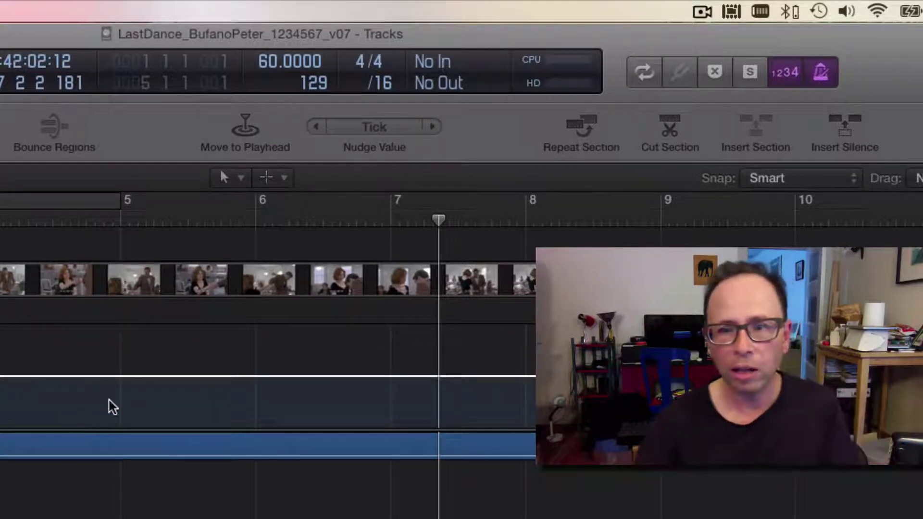
- With the Pencil tool, sketch trial tempo points (66, 53) on the tempo track, then undo them
{"action": "scroll", "coordinate": [250, 388], "scroll_direction": "right", "scroll_amount": 5}
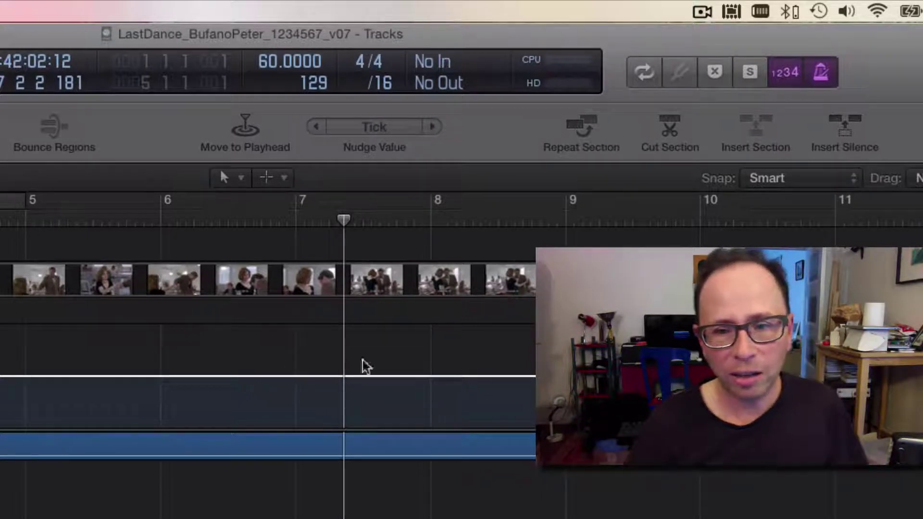
{"action": "scroll", "coordinate": [366, 366], "scroll_direction": "right", "scroll_amount": 5}
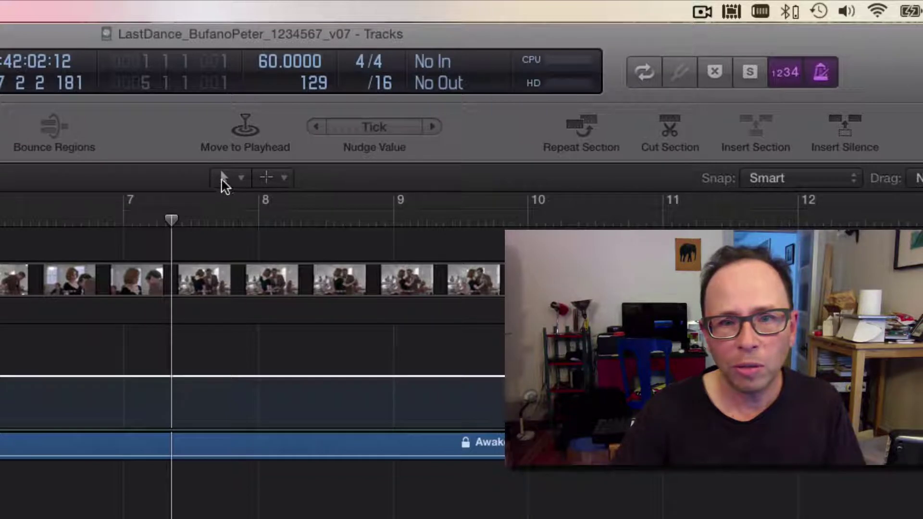
{"action": "left_click", "coordinate": [224, 179]}
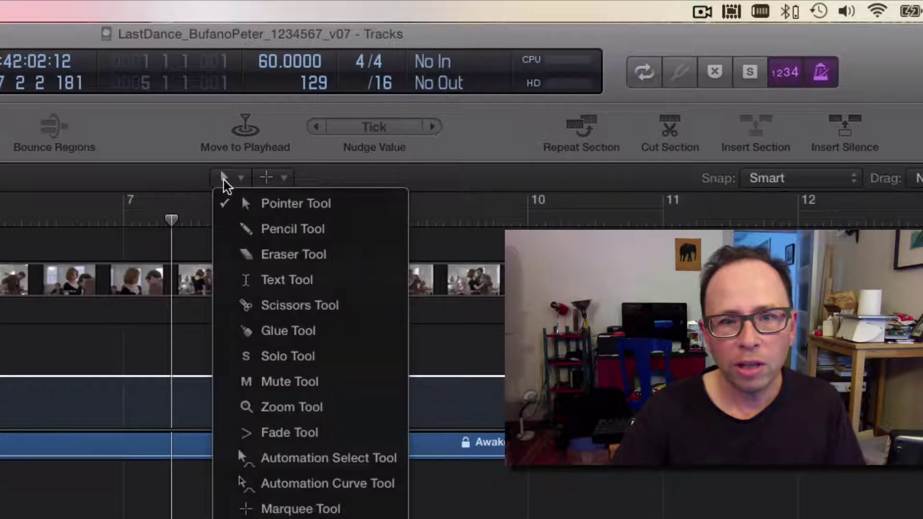
{"action": "left_click", "coordinate": [255, 233]}
{"action": "left_click", "coordinate": [64, 361]}
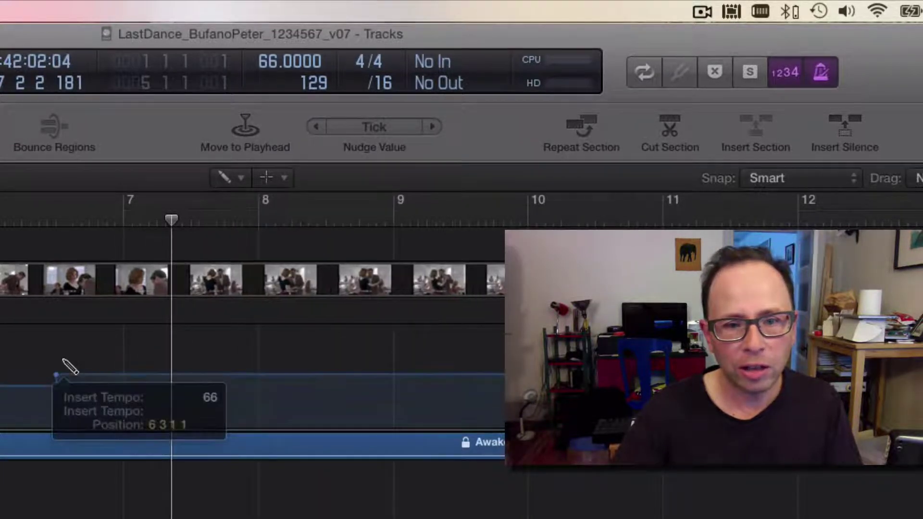
{"action": "left_click", "coordinate": [191, 401]}
{"action": "left_click", "coordinate": [275, 378]}
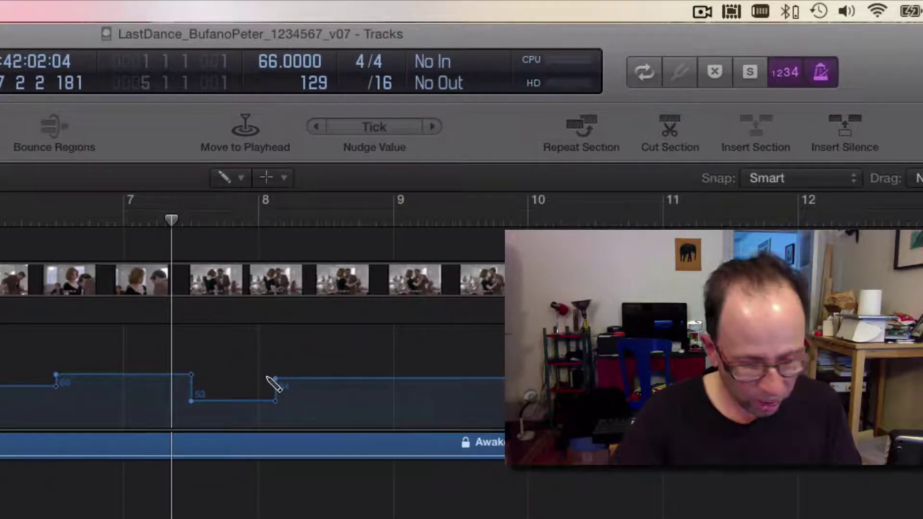
{"action": "key", "text": "super+z"}
{"action": "key", "text": "super+z"}
{"action": "key", "text": "super+z"}
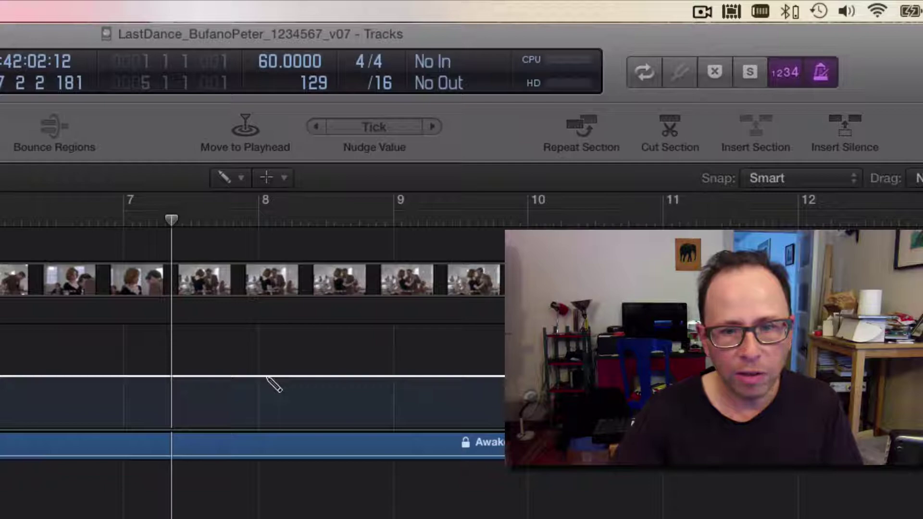
- Return to the Pointer tool and add a 60 bpm tempo event at bar 8 beat 1
{"action": "left_click", "coordinate": [230, 181]}
{"action": "left_click", "coordinate": [243, 200]}
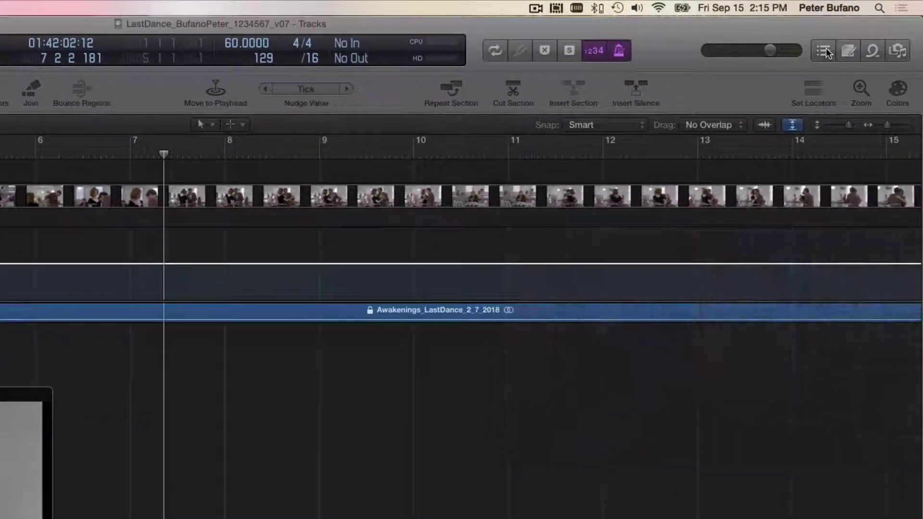
{"action": "left_click", "coordinate": [864, 54]}
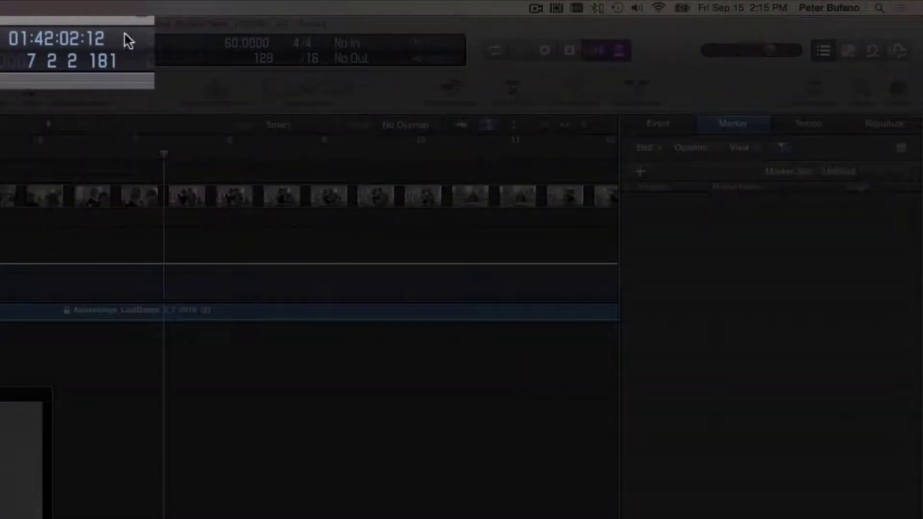
{"action": "double_click", "coordinate": [47, 65]}
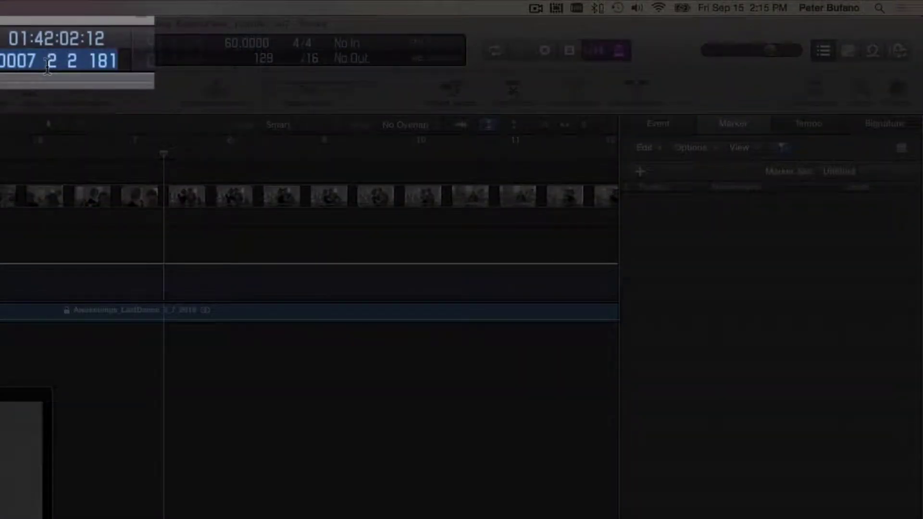
{"action": "type", "text": "8"}
{"action": "key", "text": "Return"}
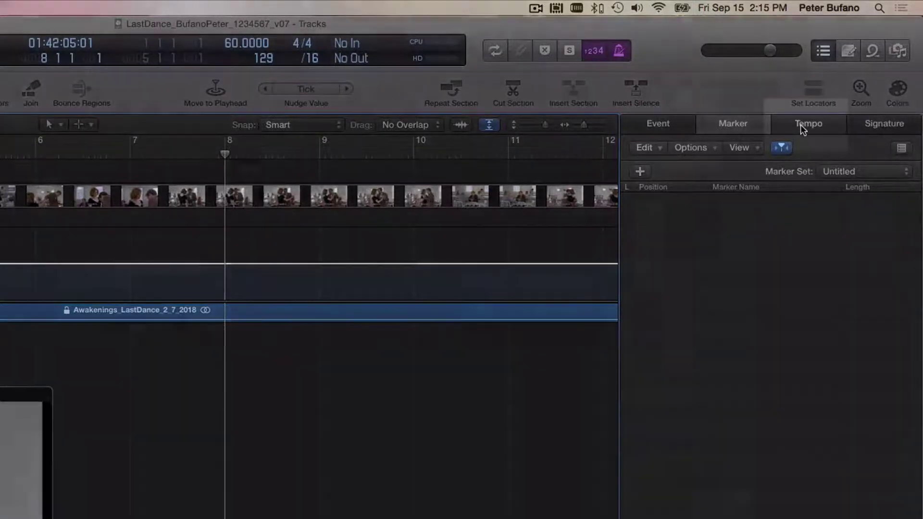
{"action": "left_click", "coordinate": [803, 125]}
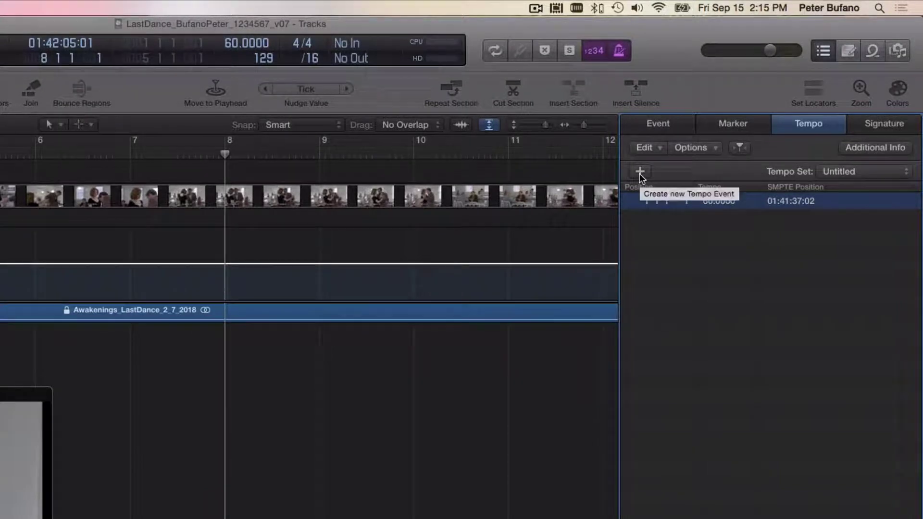
{"action": "left_click", "coordinate": [640, 172]}
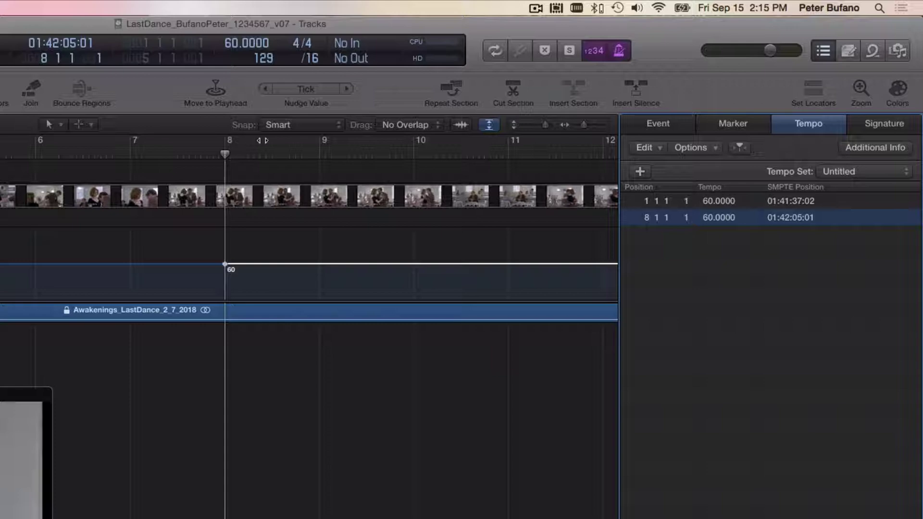
- Add a second 60 bpm tempo event at 8 3 1 1
{"action": "double_click", "coordinate": [59, 59]}
{"action": "type", "text": "3"}
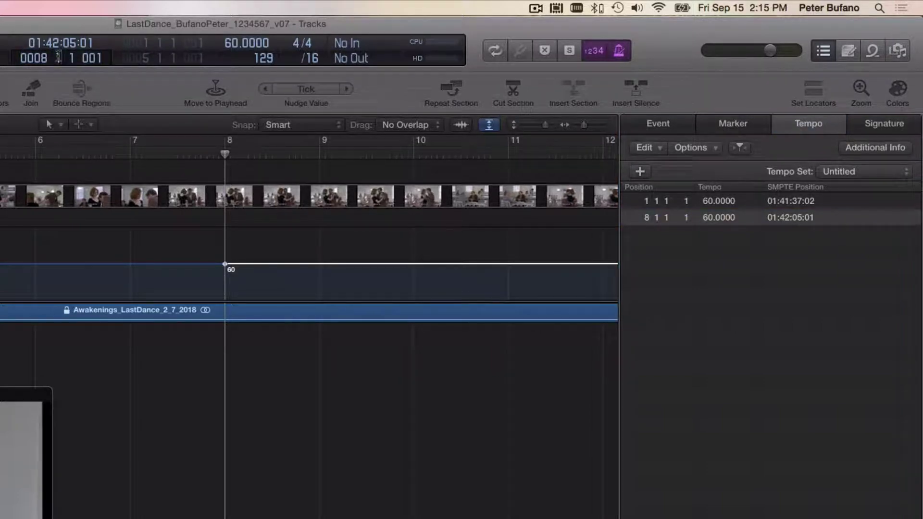
{"action": "key", "text": "Return"}
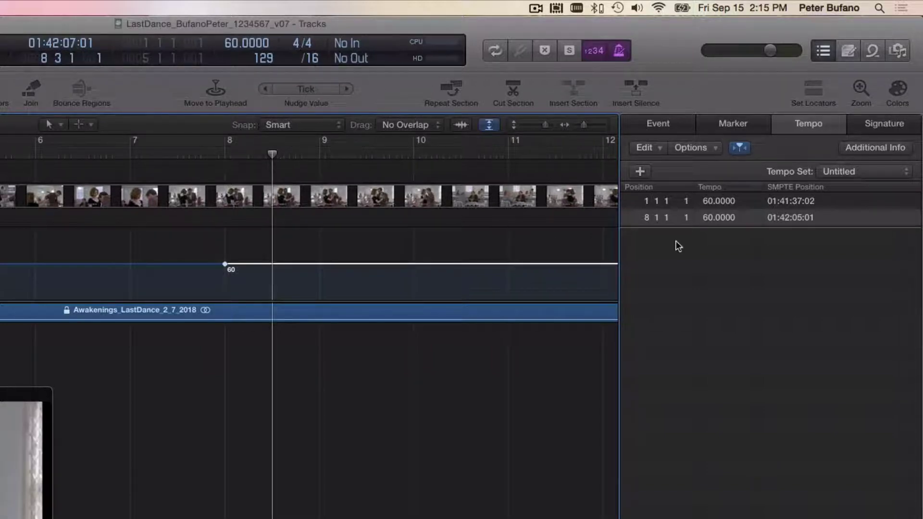
{"action": "left_click", "coordinate": [641, 172]}
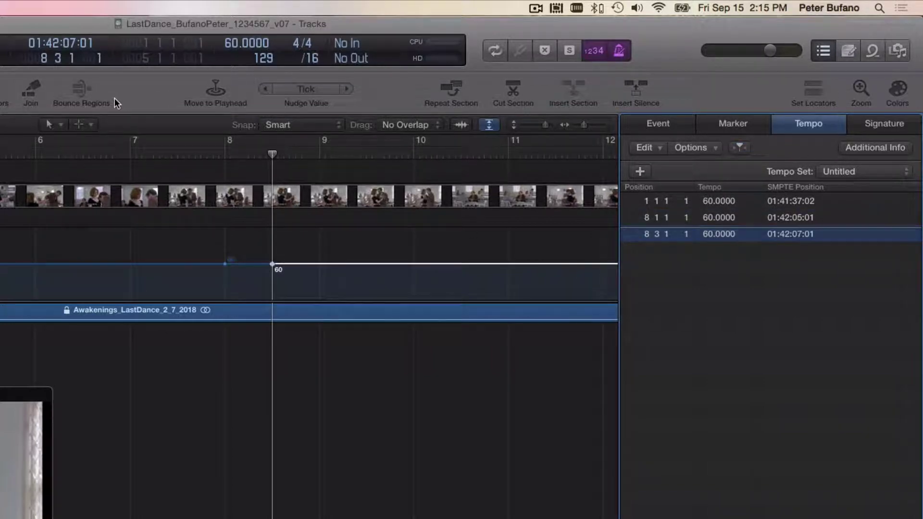
- Move the playhead to bar 8 beat 4 (8 4 1 1)
{"action": "double_click", "coordinate": [60, 58]}
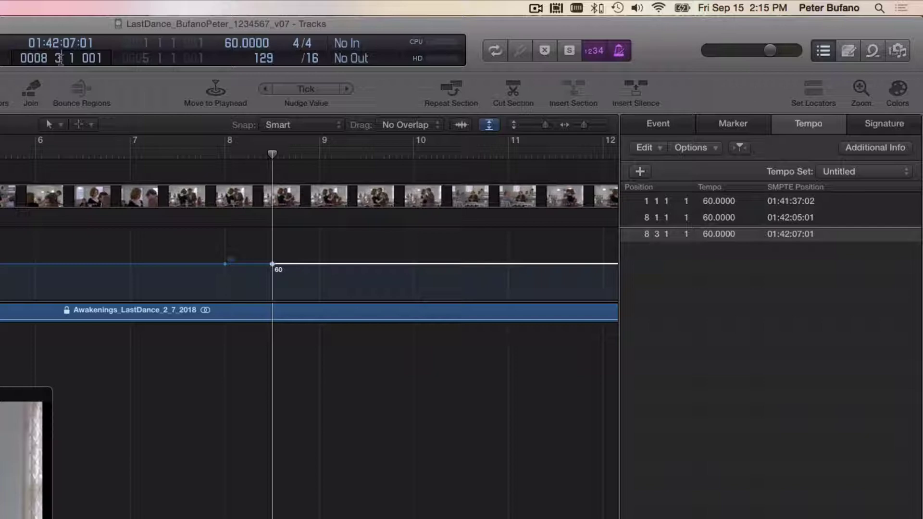
{"action": "key", "text": "BackSpace"}
{"action": "type", "text": "4"}
{"action": "key", "text": "Return"}
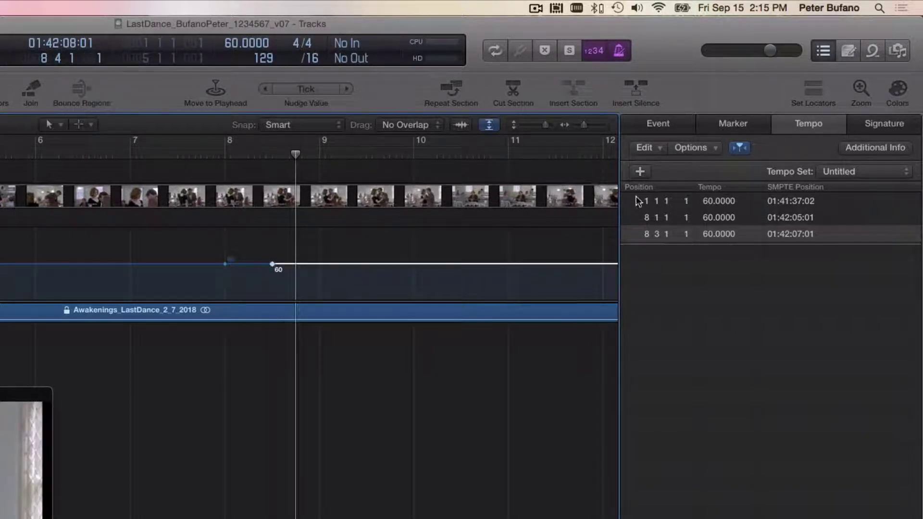
- Add a tempo event at 8 4 1 1 and lower the beat 3–4 stretch of bar 8 to 46 bpm
{"action": "left_click", "coordinate": [643, 172]}
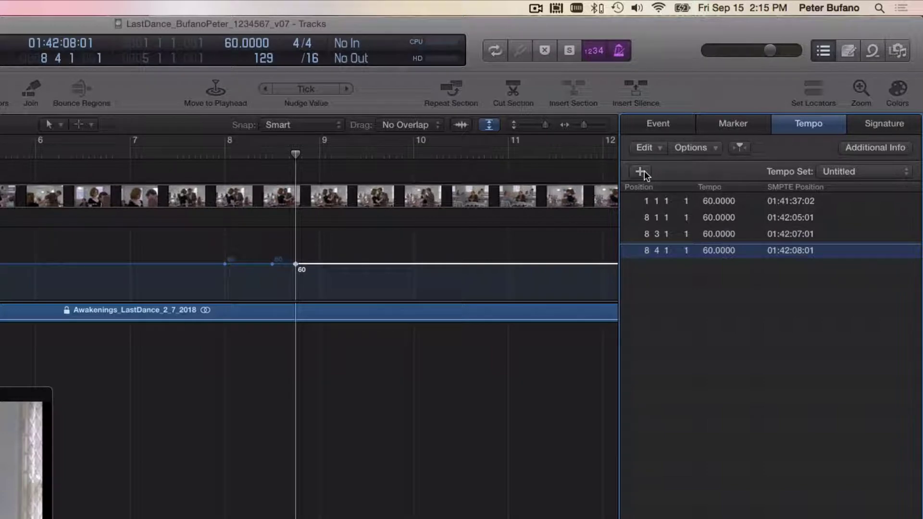
{"action": "left_click", "coordinate": [823, 53]}
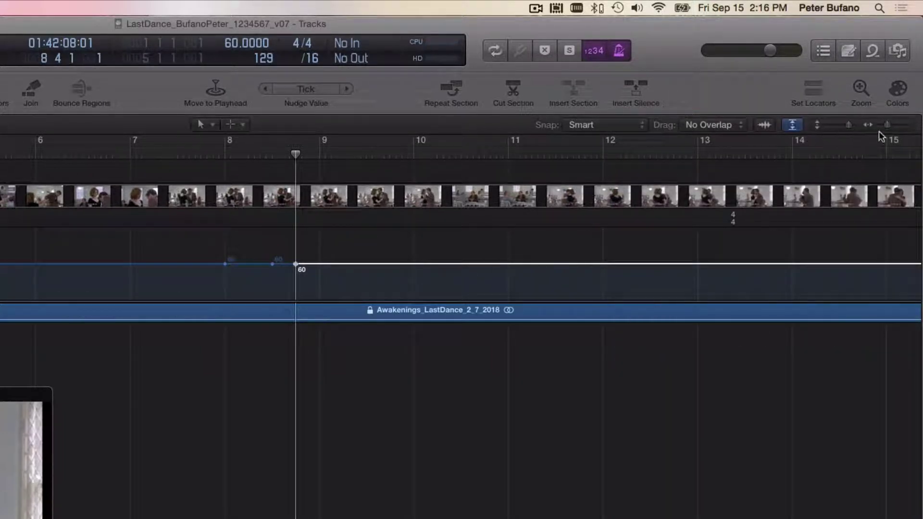
{"action": "left_click_drag", "start_coordinate": [888, 124], "coordinate": [893, 124]}
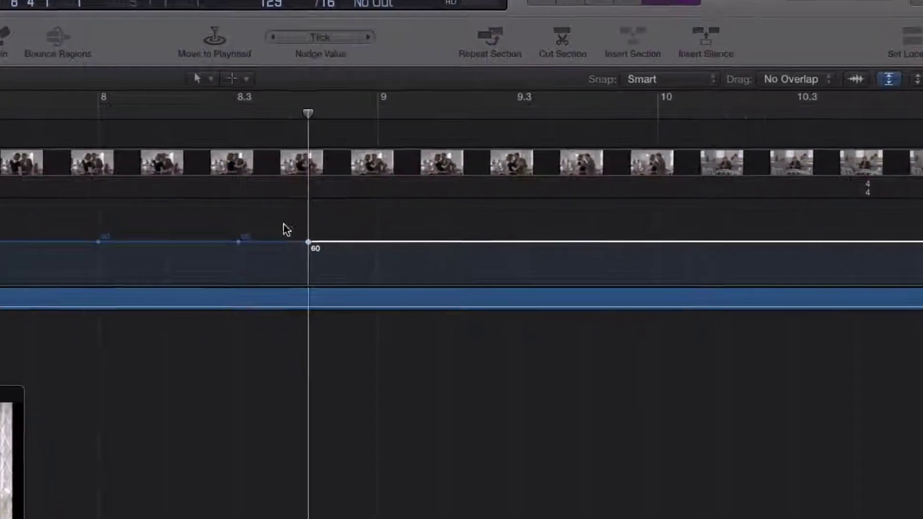
{"action": "left_click", "coordinate": [279, 222]}
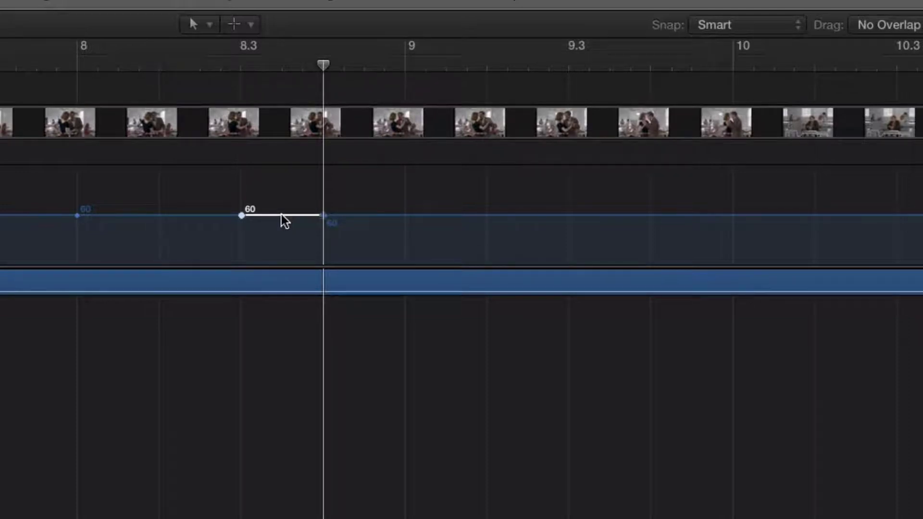
{"action": "left_click_drag", "start_coordinate": [282, 216], "coordinate": [277, 250]}
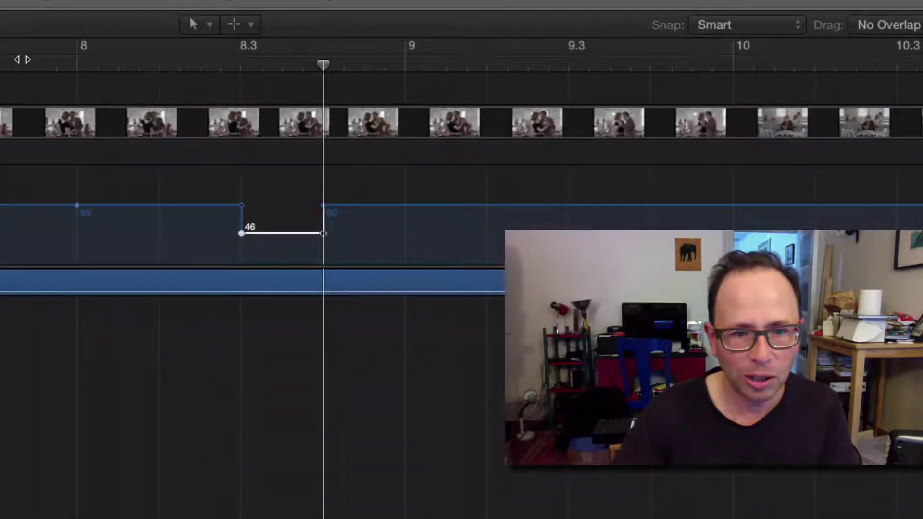
- Play back from before bar 8 to hear the tempo dip
{"action": "left_click", "coordinate": [22, 60]}
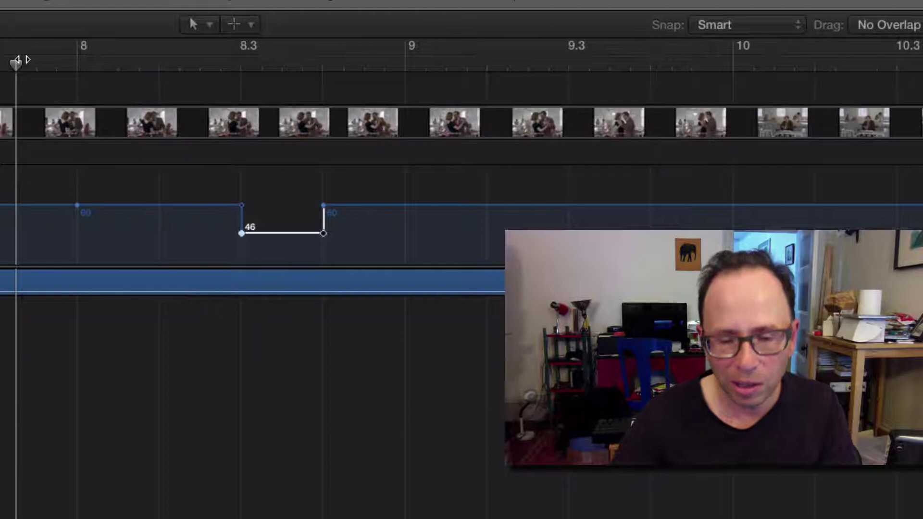
{"action": "key", "text": "space"}
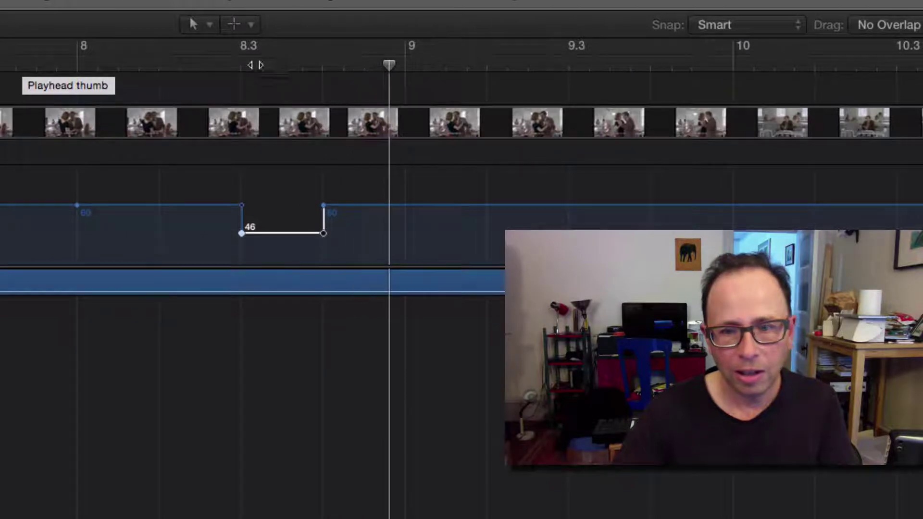
{"action": "key", "text": "space"}
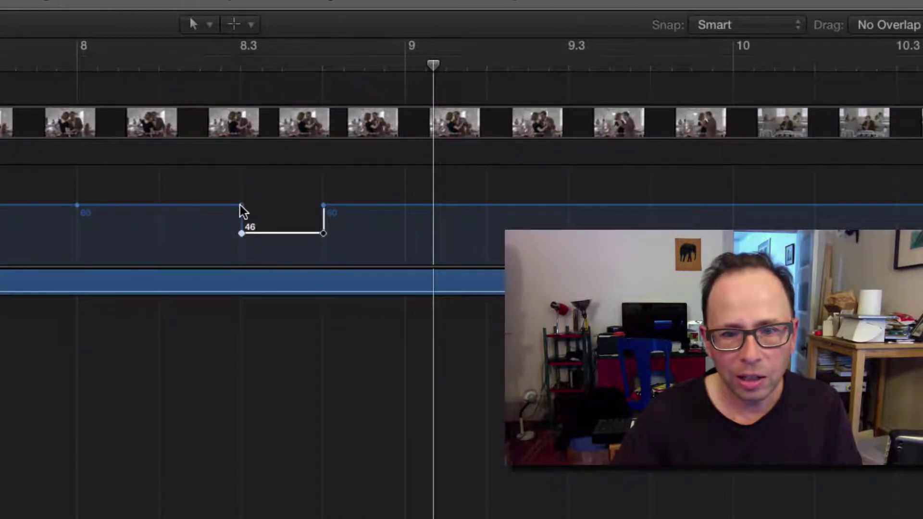
{"action": "left_click", "coordinate": [243, 208]}
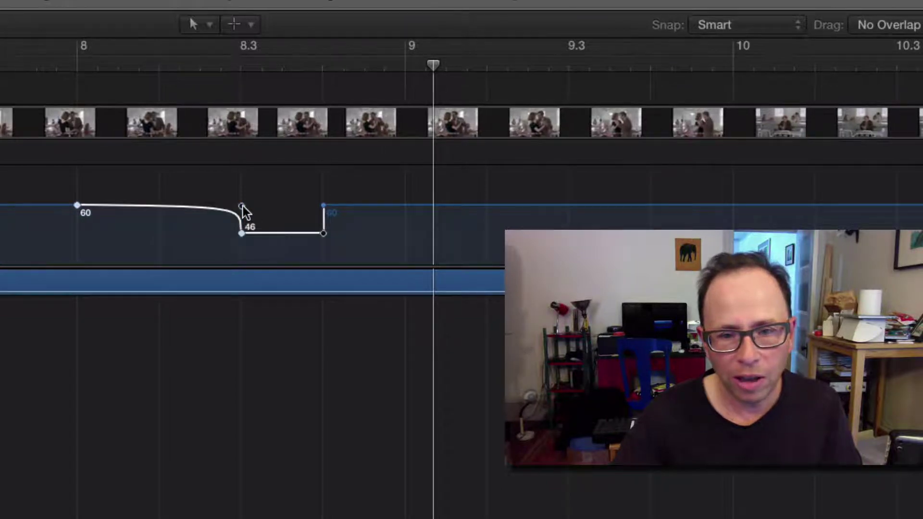
{"action": "left_click_drag", "start_coordinate": [243, 210], "coordinate": [163, 207]}
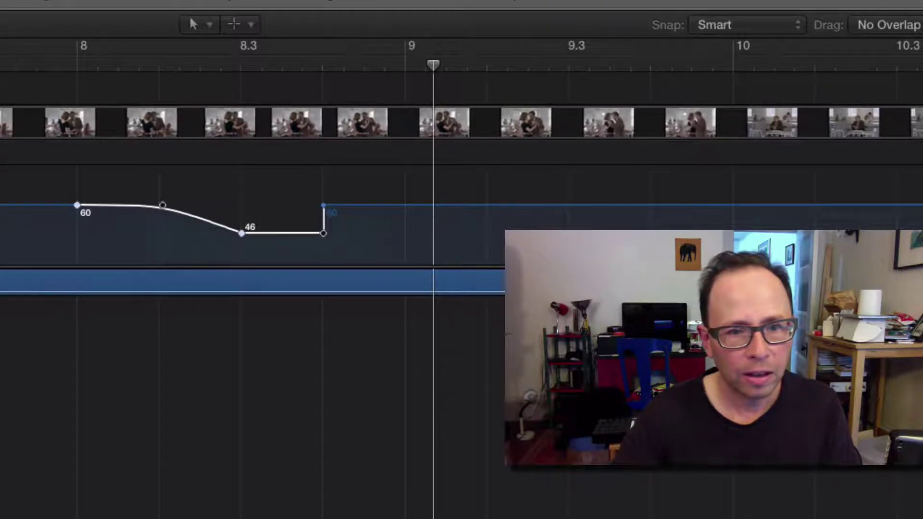
{"action": "key", "text": "space"}
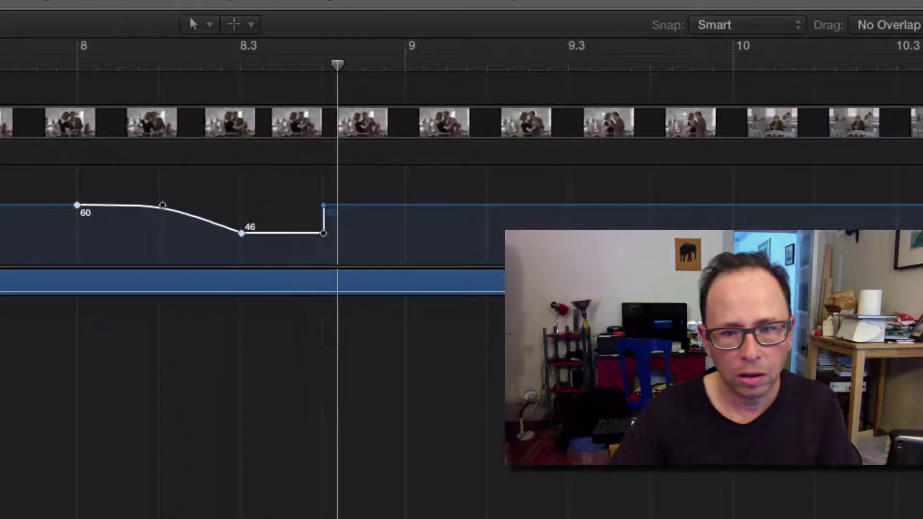
{"action": "key", "text": "space"}
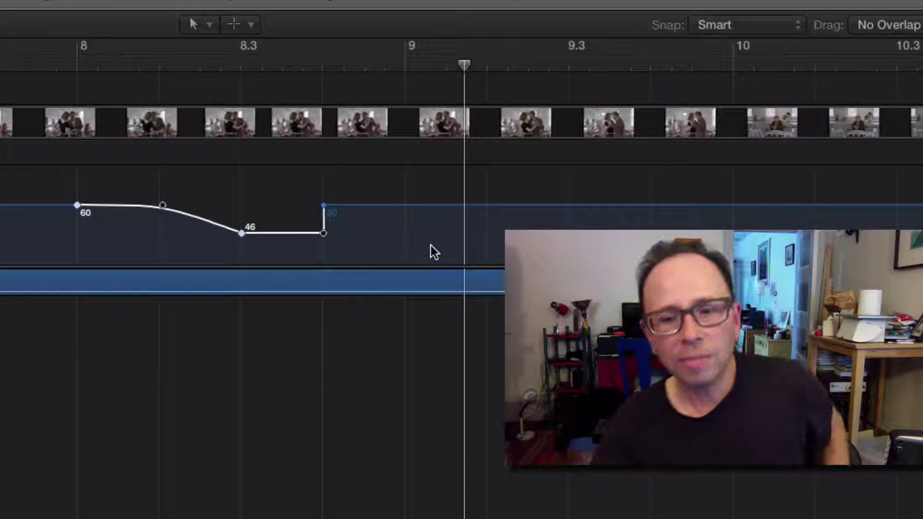
{"action": "scroll", "coordinate": [431, 246], "scroll_direction": "right", "scroll_amount": 3}
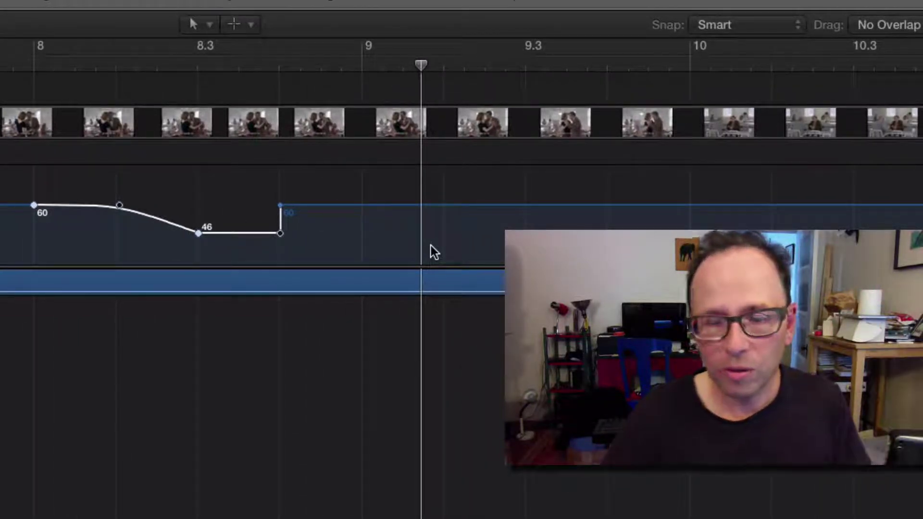
{"action": "scroll", "coordinate": [431, 246], "scroll_direction": "right", "scroll_amount": 4}
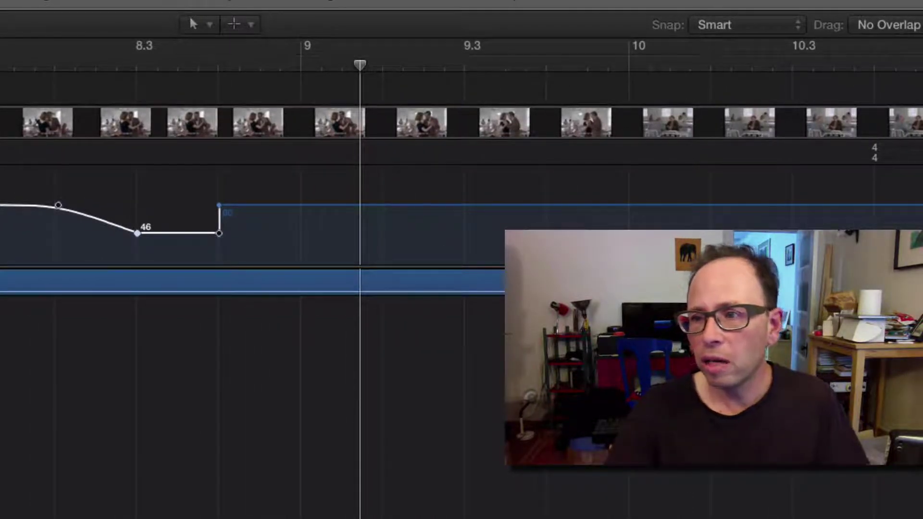
{"action": "key", "text": "super+Left"}
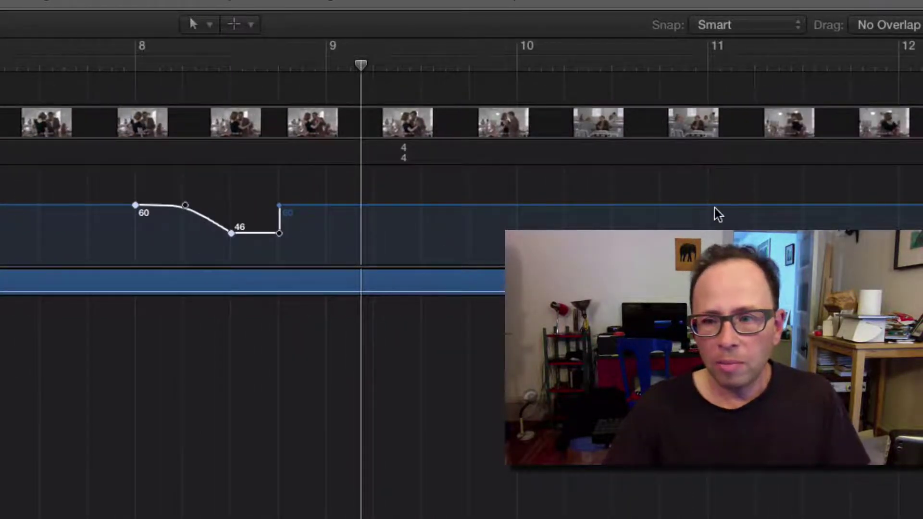
- Jump the playhead to the dining-room cut at 01:43:07:10, bar 23 beat 2
{"action": "scroll", "coordinate": [716, 213], "scroll_direction": "right", "scroll_amount": 8}
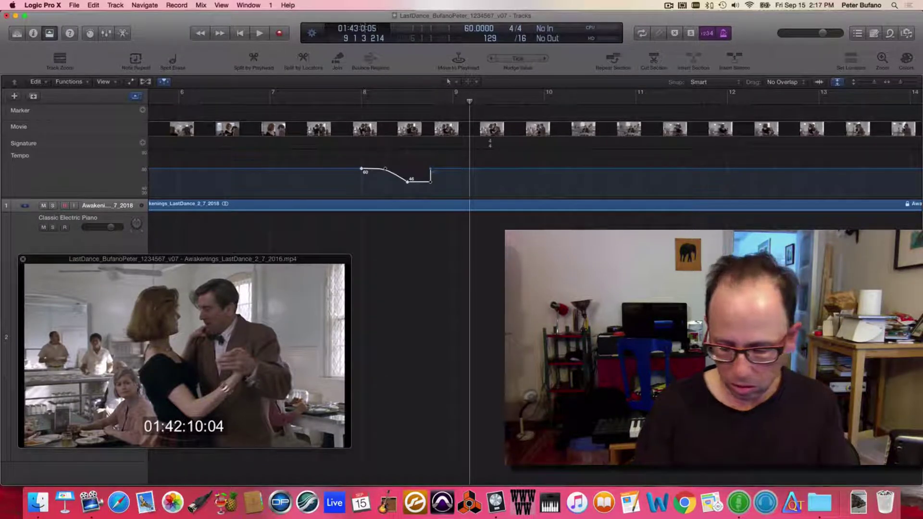
{"action": "key", "text": "Return"}
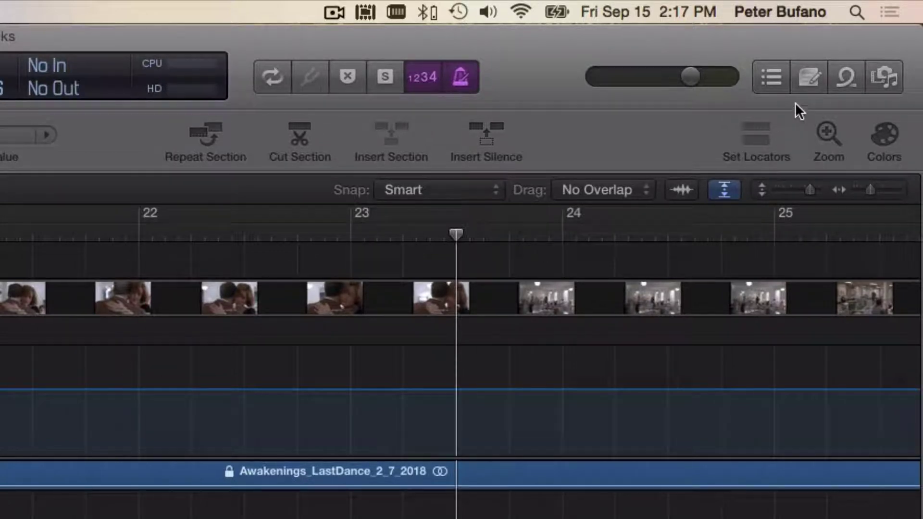
- Create an unrounded marker at 23 2 4 234 and name it 'CUT to LS'
{"action": "left_click", "coordinate": [773, 76]}
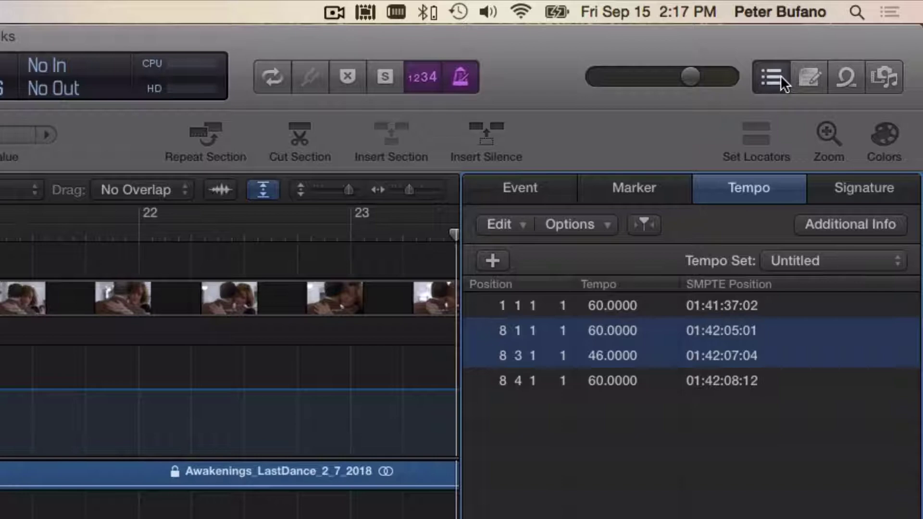
{"action": "left_click", "coordinate": [627, 196]}
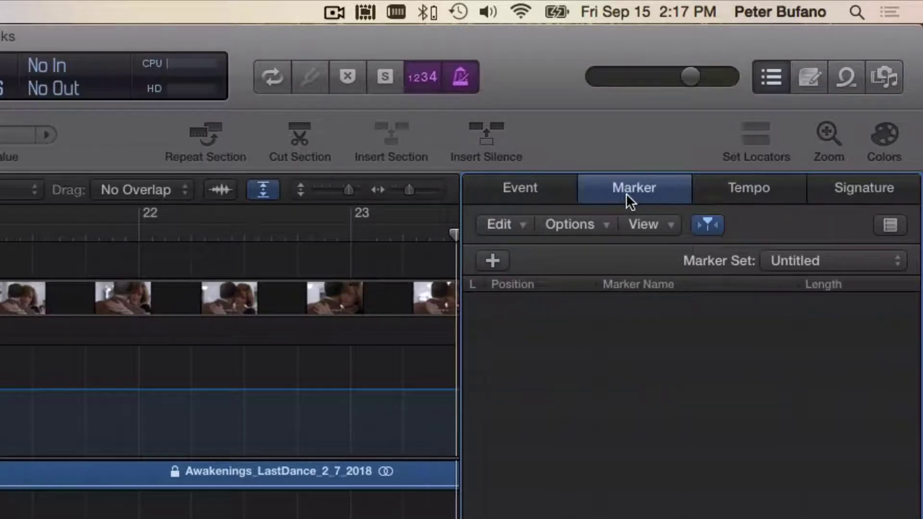
{"action": "left_click", "coordinate": [605, 222]}
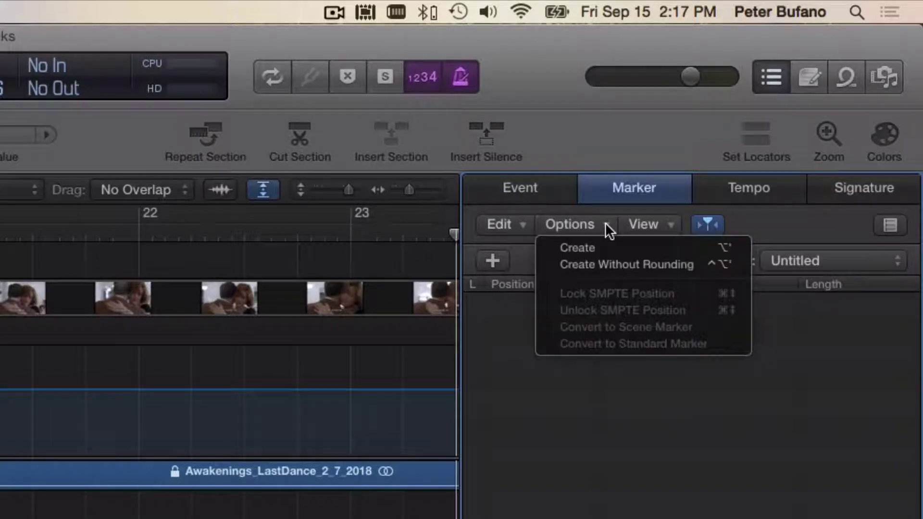
{"action": "left_click", "coordinate": [612, 264]}
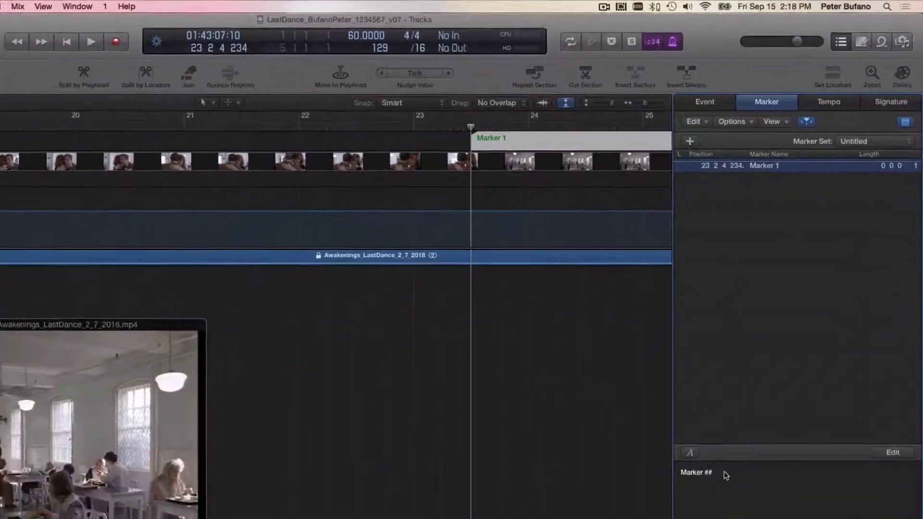
{"action": "double_click", "coordinate": [700, 461]}
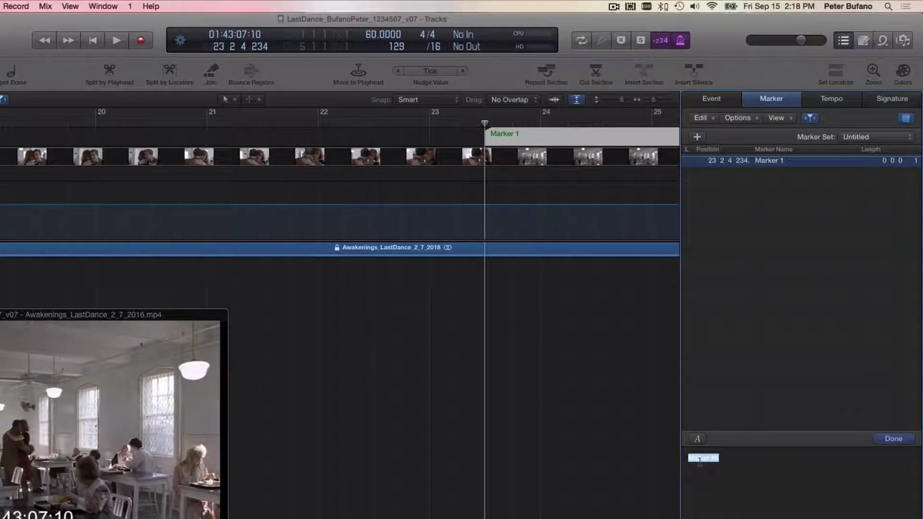
{"action": "type", "text": "CUT"}
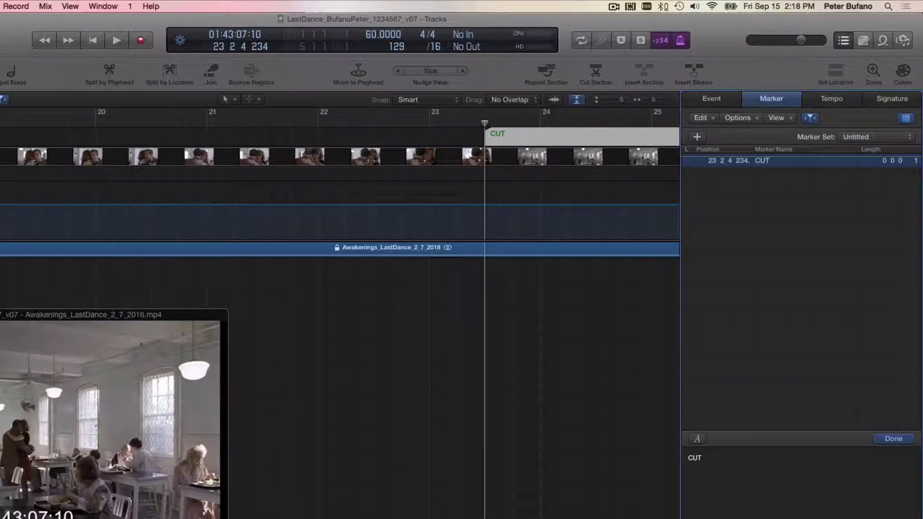
{"action": "type", "text": " to LS"}
- Confirm the CUT to LS marker name and lock it to its SMPTE position
{"action": "left_click", "coordinate": [895, 439]}
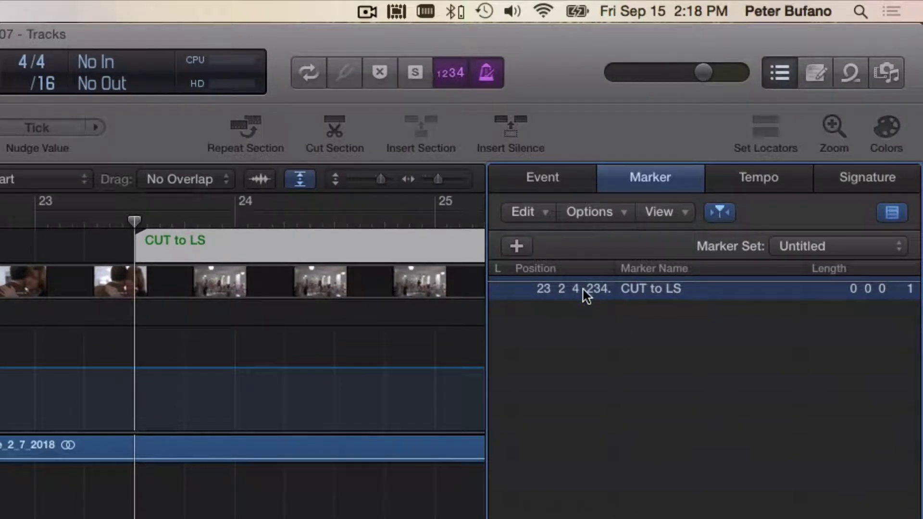
{"action": "right_click", "coordinate": [586, 294]}
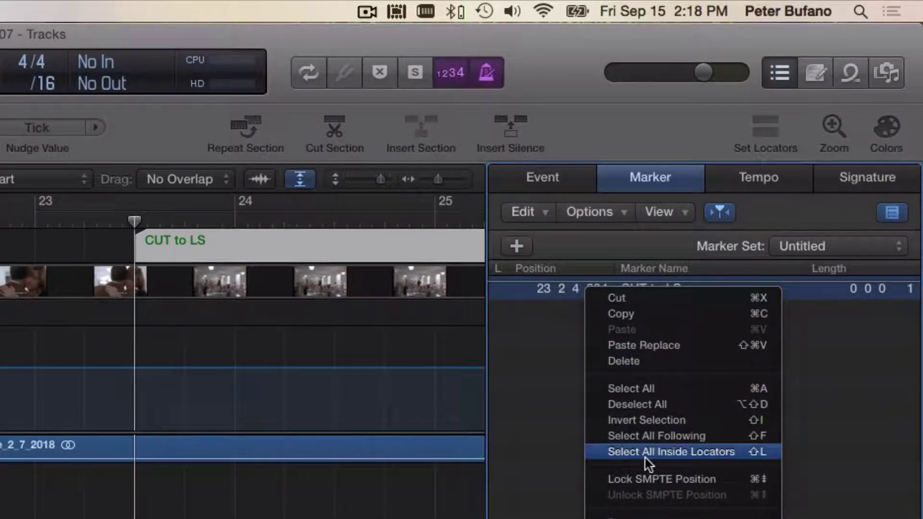
{"action": "left_click", "coordinate": [647, 480]}
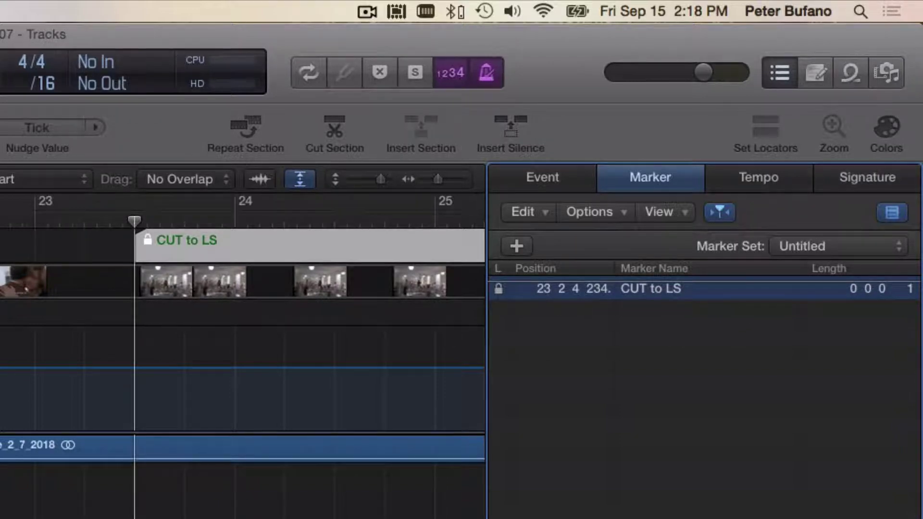
{"action": "scroll", "coordinate": [241, 337], "scroll_direction": "left", "scroll_amount": 5}
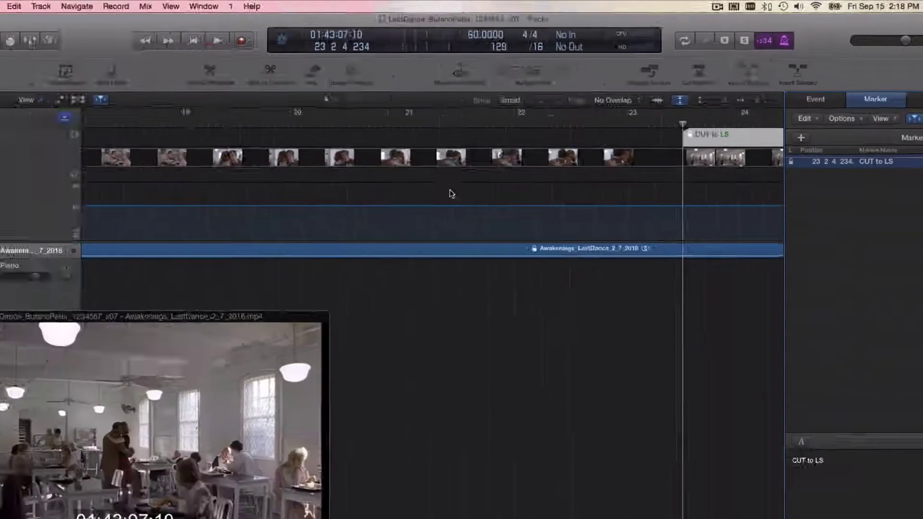
{"action": "scroll", "coordinate": [452, 193], "scroll_direction": "right", "scroll_amount": 2}
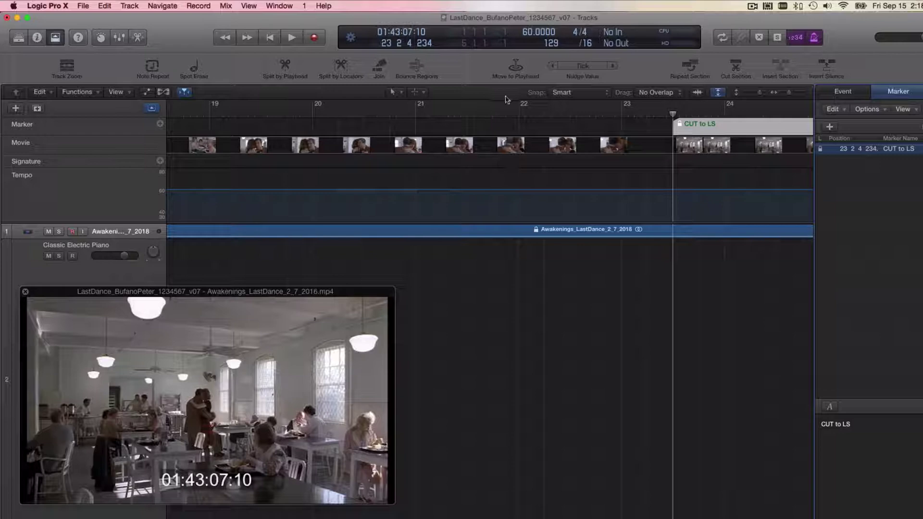
- Move the playhead to bar 22 and add a 2/4 time signature there
{"action": "double_click", "coordinate": [383, 42]}
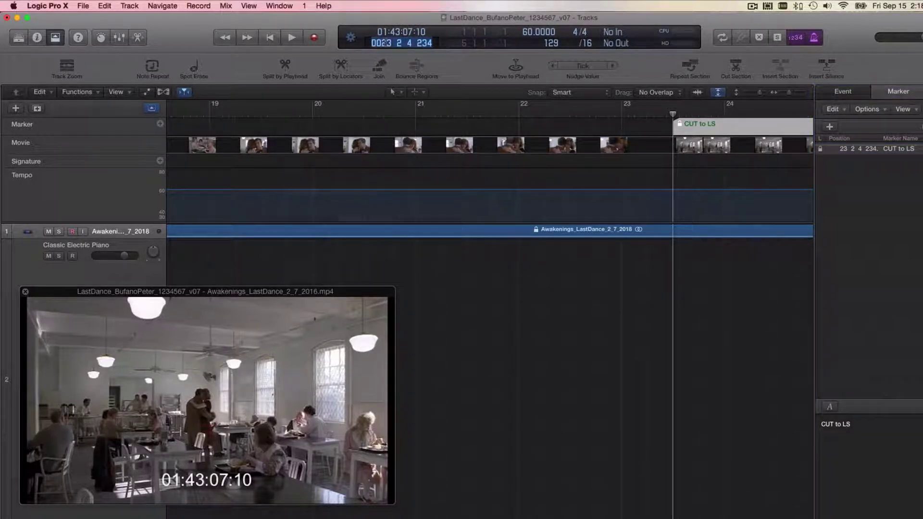
{"action": "type", "text": "22"}
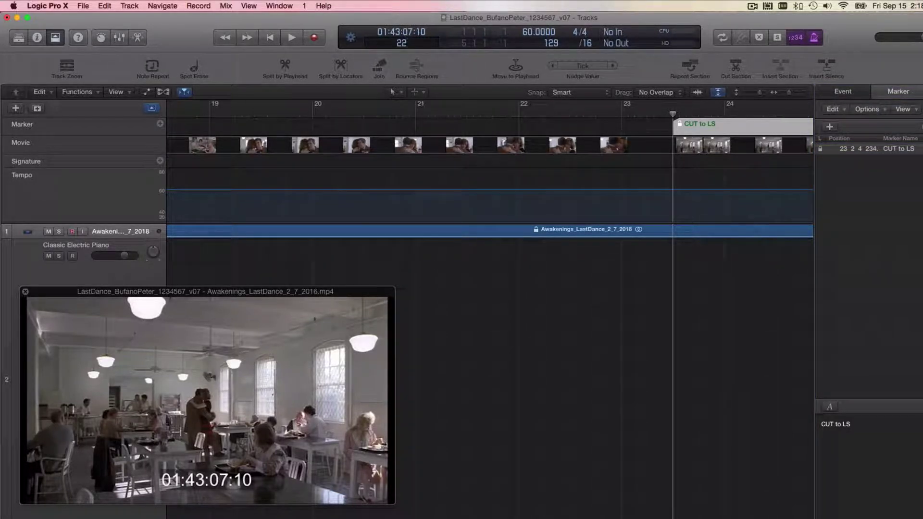
{"action": "key", "text": "Return"}
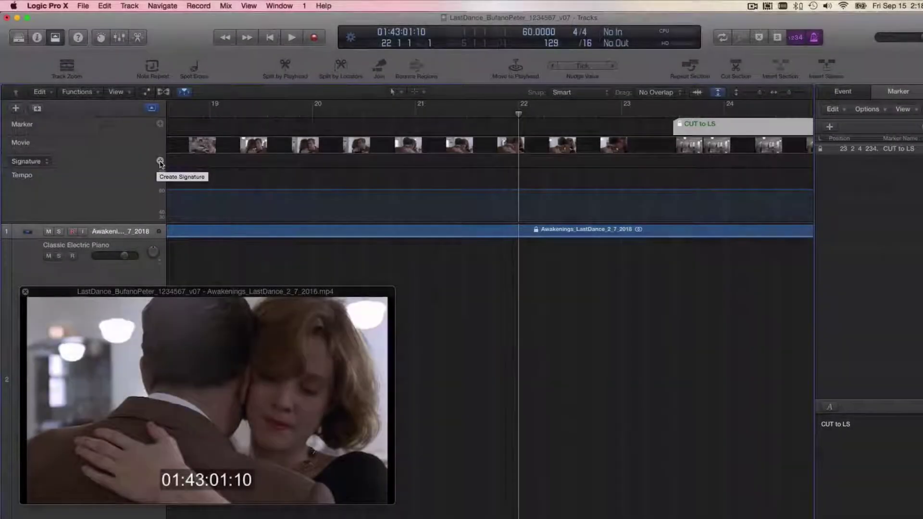
{"action": "left_click", "coordinate": [160, 161]}
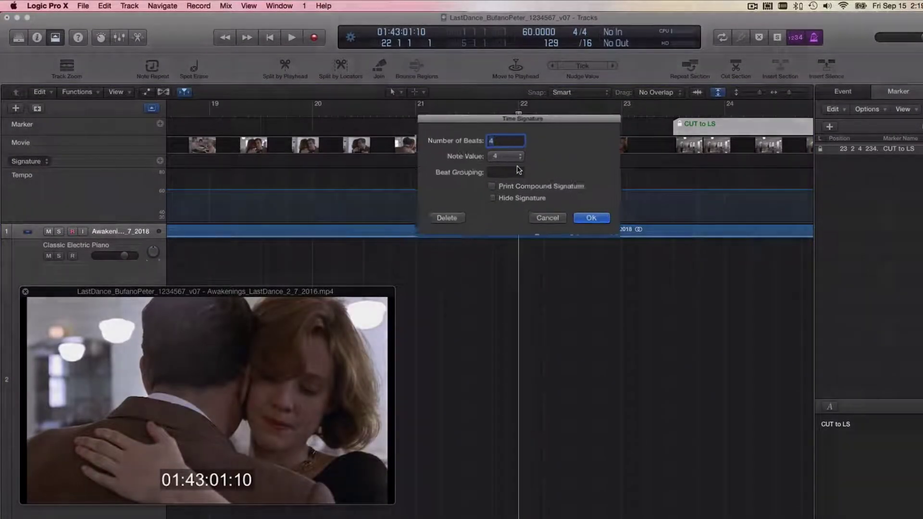
{"action": "type", "text": "2"}
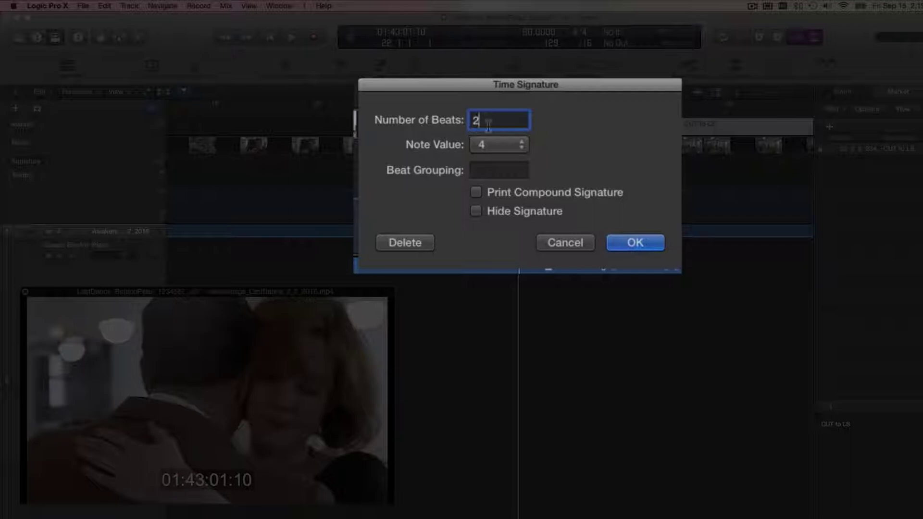
{"action": "left_click", "coordinate": [628, 242]}
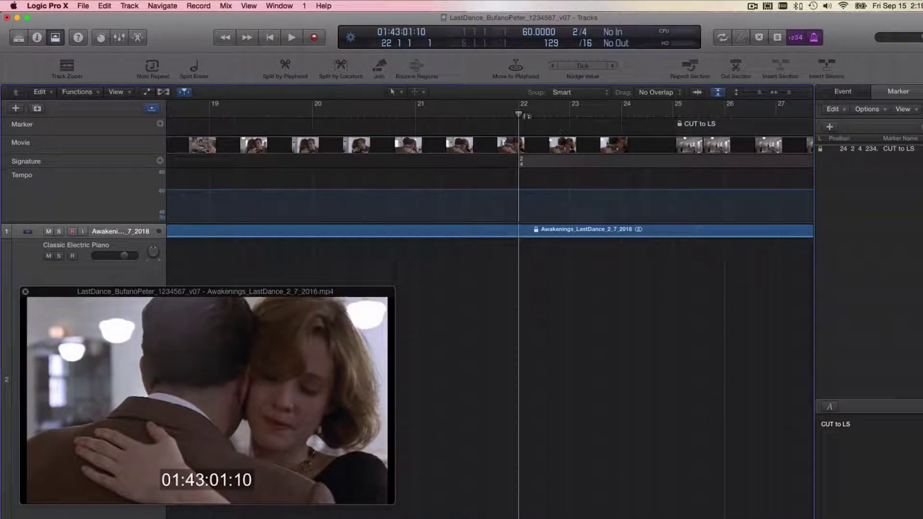
- Add a 4/4 time signature at bar 23 to restore common time
{"action": "left_click_drag", "start_coordinate": [519, 116], "coordinate": [567, 124]}
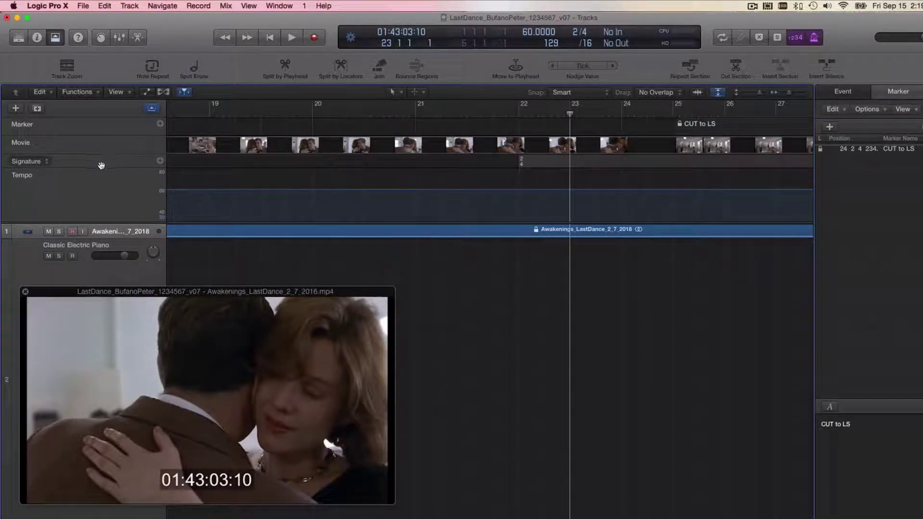
{"action": "left_click", "coordinate": [159, 161]}
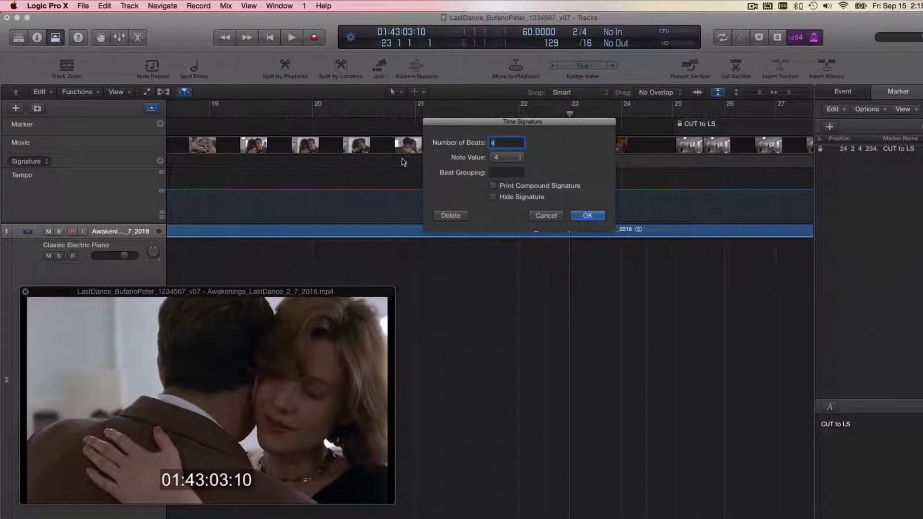
{"action": "left_click", "coordinate": [591, 216]}
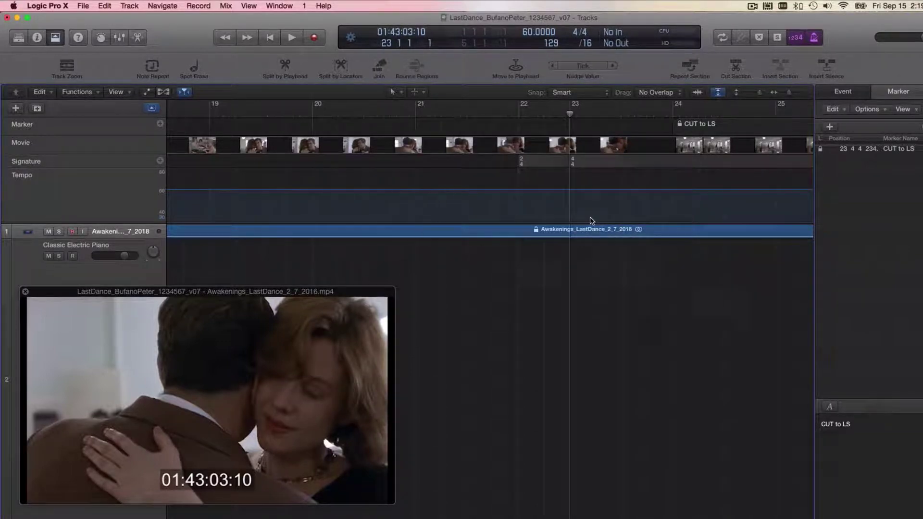
{"action": "scroll", "coordinate": [644, 183], "scroll_direction": "right", "scroll_amount": 5}
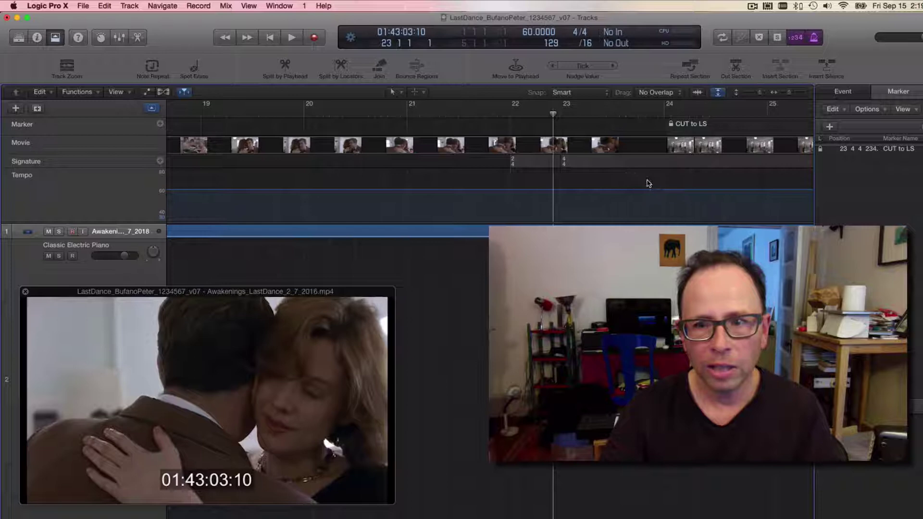
{"action": "left_click", "coordinate": [605, 128]}
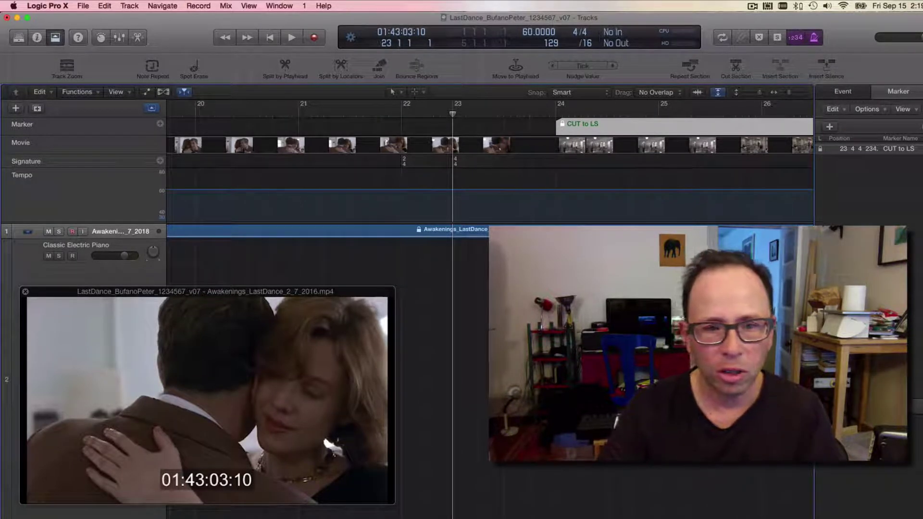
{"action": "key", "text": "space"}
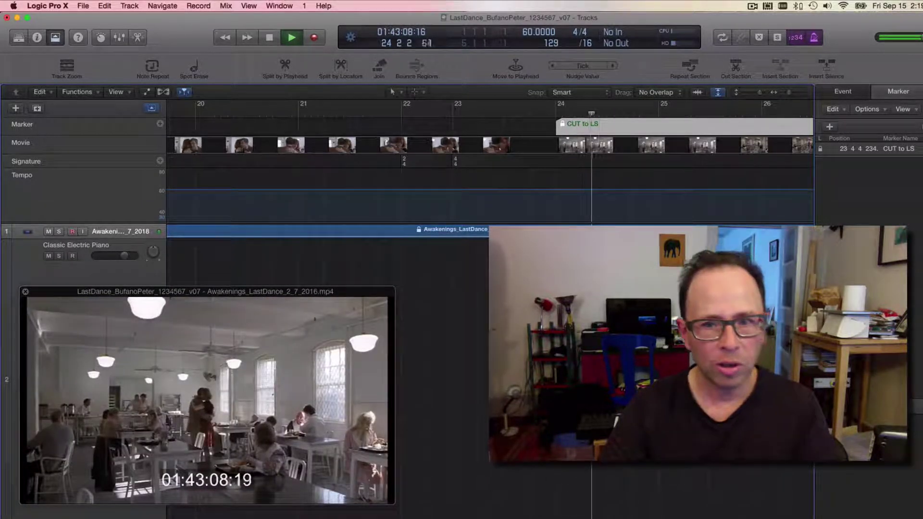
{"action": "key", "text": "space"}
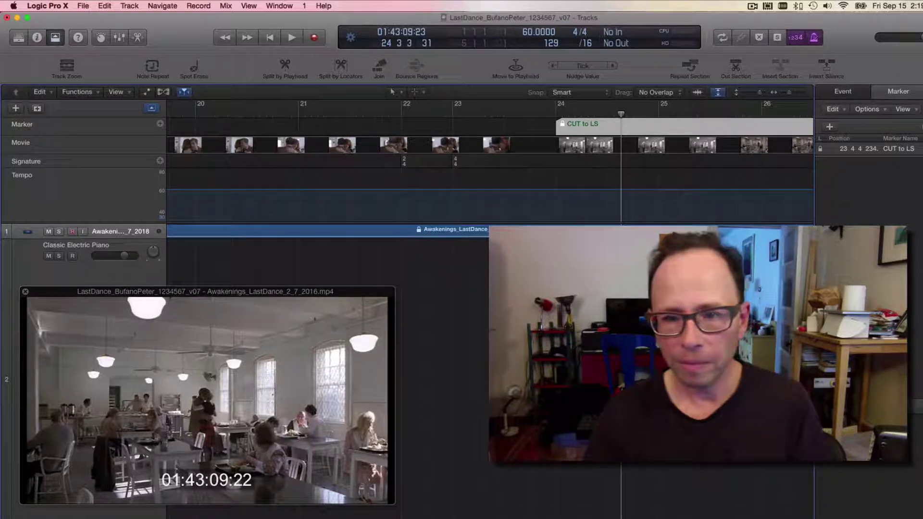
{"action": "scroll", "coordinate": [491, 159], "scroll_direction": "right", "scroll_amount": 1}
{"action": "scroll", "coordinate": [490, 159], "scroll_direction": "right", "scroll_amount": 5}
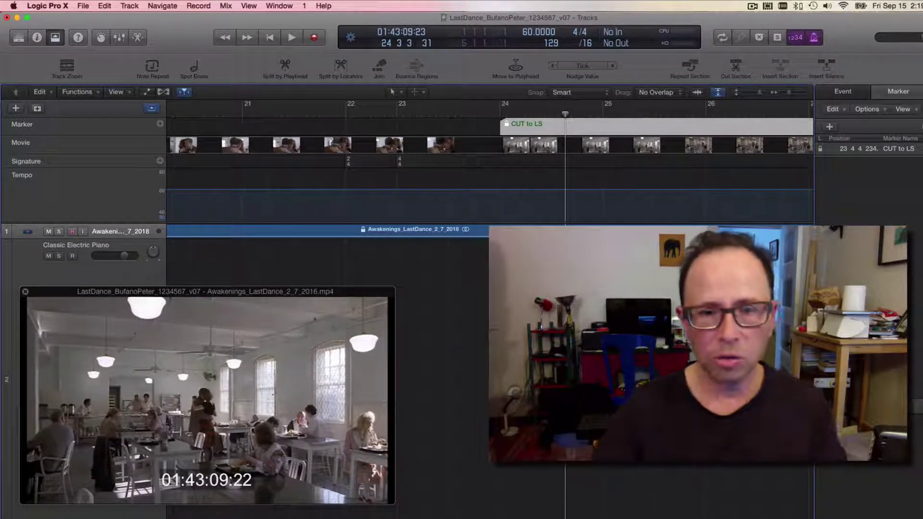
{"action": "scroll", "coordinate": [710, 283], "scroll_direction": "right", "scroll_amount": 5}
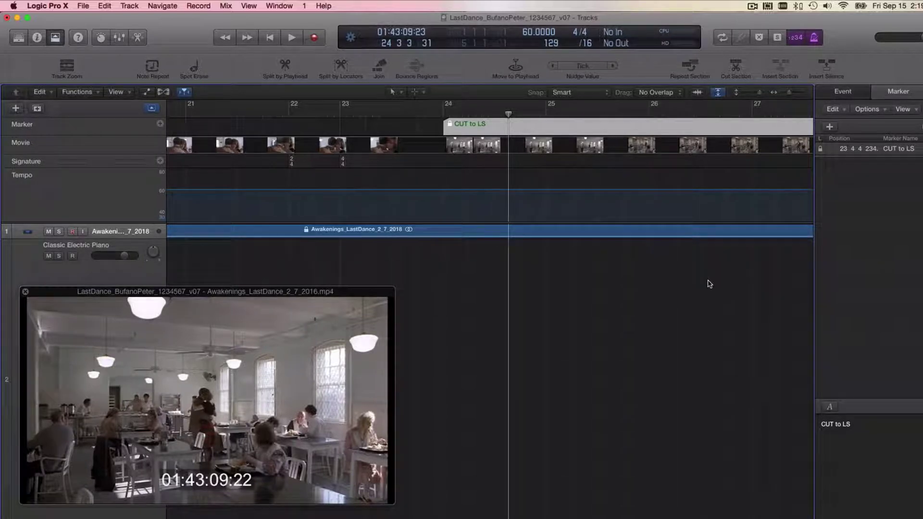
- Jump the playhead to 01:43:38, then step frame by frame to the close-up cut at 01:43:38:17
{"action": "double_click", "coordinate": [407, 32]}
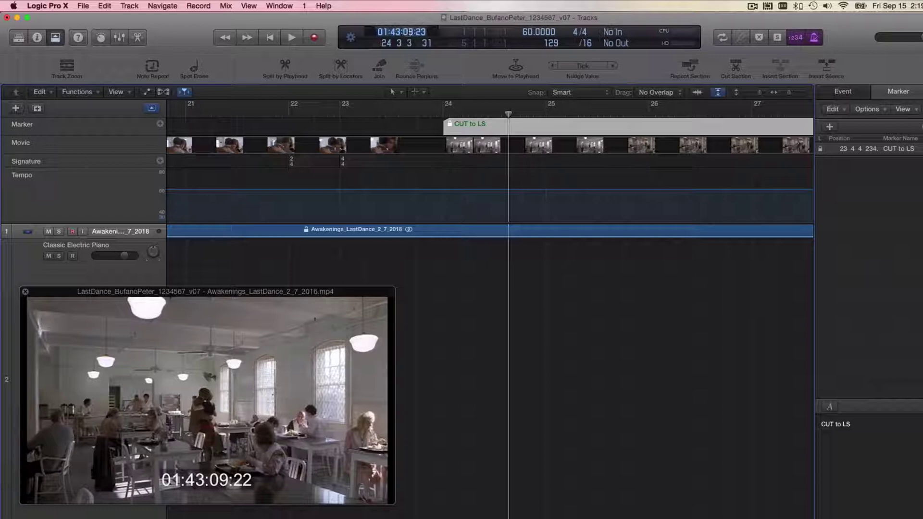
{"action": "left_click", "coordinate": [406, 31]}
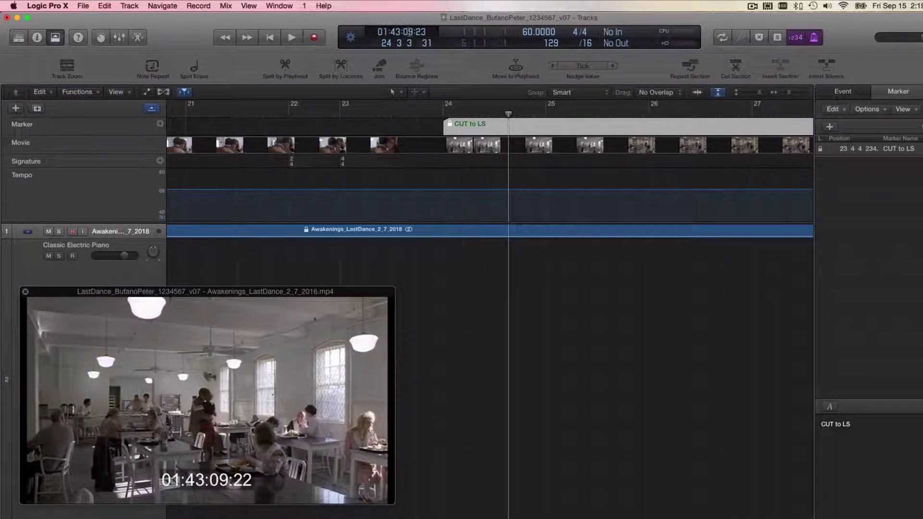
{"action": "type", "text": "38"}
{"action": "key", "text": "Return"}
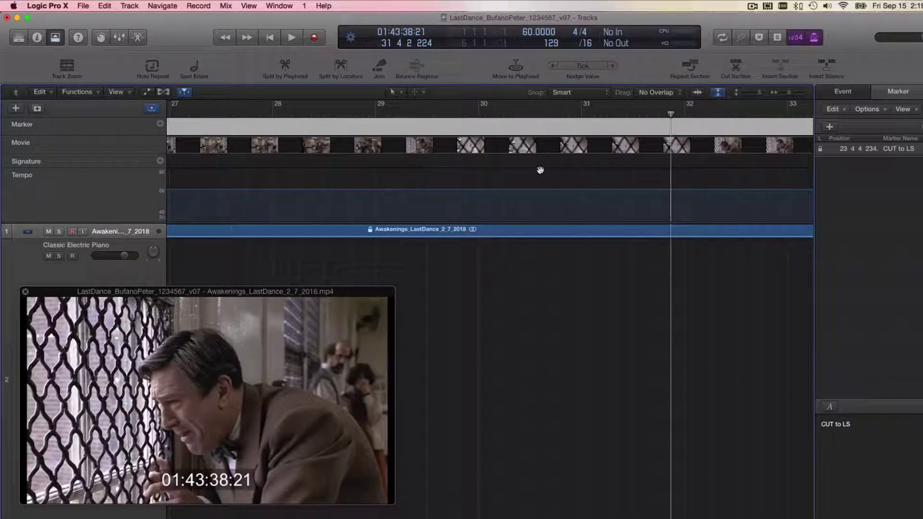
{"action": "mouse_move", "coordinate": [336, 340]}
{"action": "key", "text": "Left"}
{"action": "key", "text": "Right"}
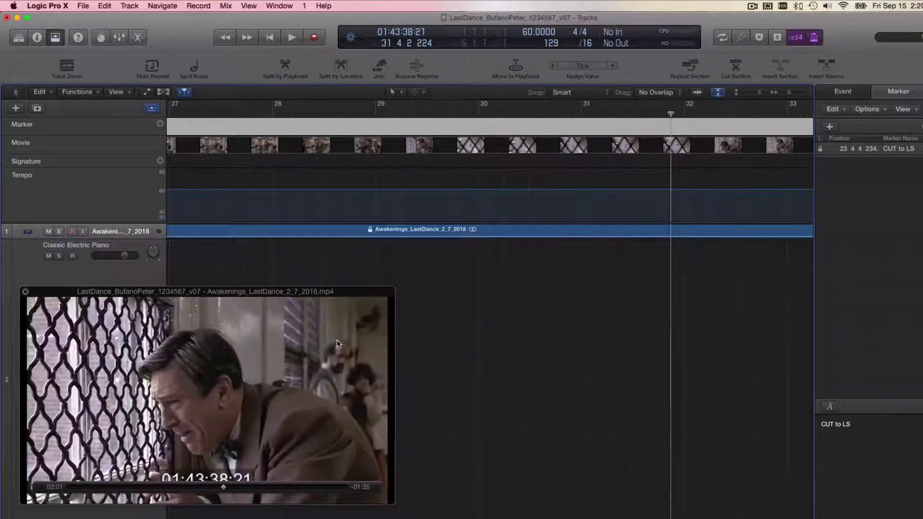
{"action": "key", "text": "Left"}
{"action": "key", "text": "Left"}
{"action": "key", "text": "Left"}
{"action": "key", "text": "Left"}
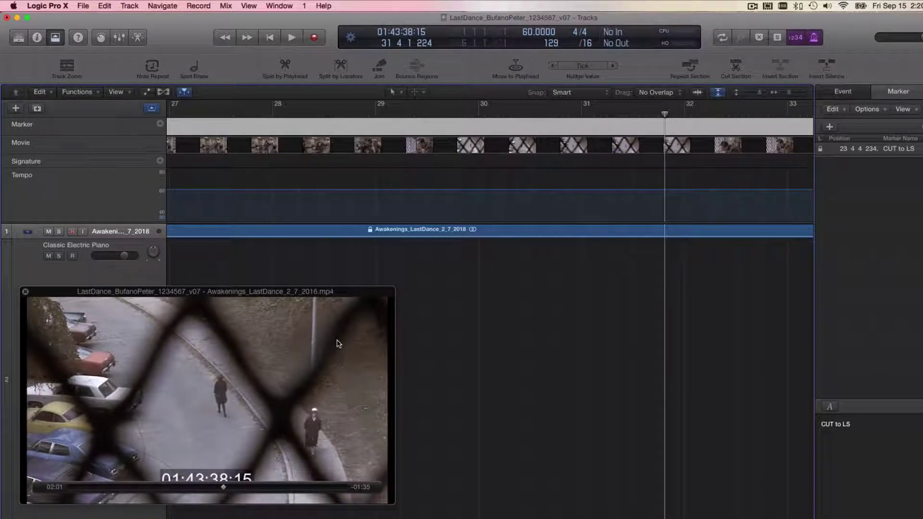
{"action": "key", "text": "Right"}
{"action": "key", "text": "Right"}
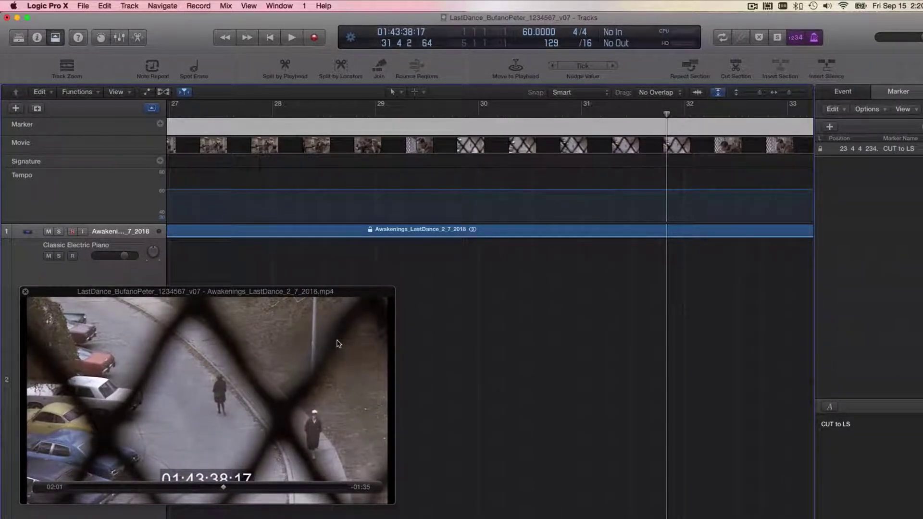
{"action": "key", "text": "Right"}
{"action": "key", "text": "Right"}
{"action": "key", "text": "Right"}
{"action": "key", "text": "Right"}
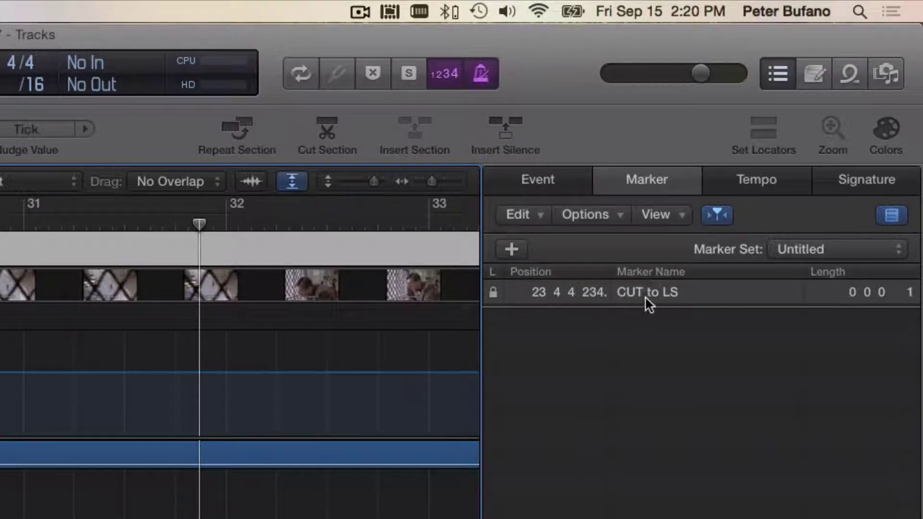
- Create an unrounded marker at the playhead, name it CUT TO CU, and lock its SMPTE position
{"action": "left_click", "coordinate": [623, 222]}
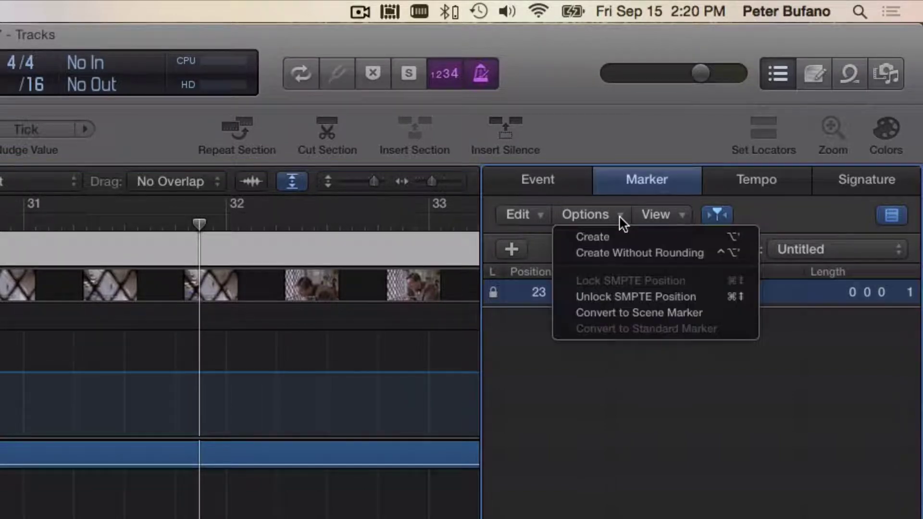
{"action": "left_click", "coordinate": [624, 255]}
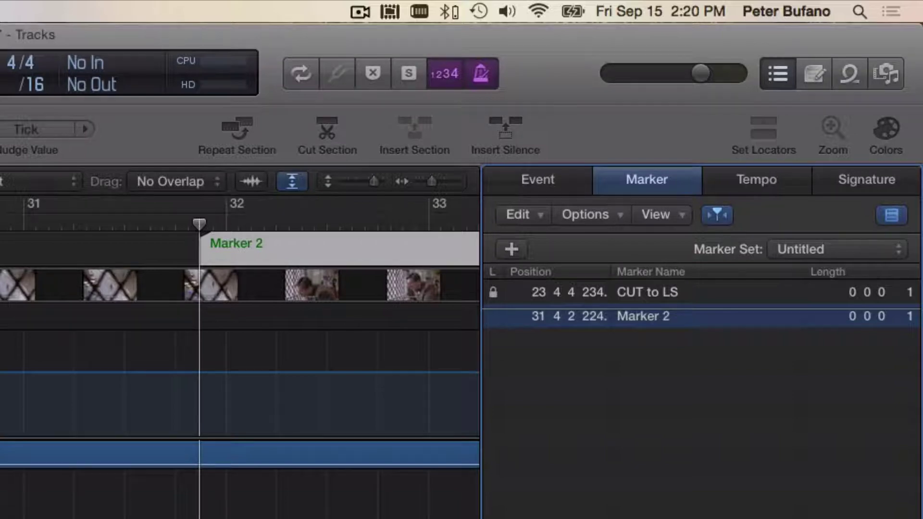
{"action": "type", "text": "CU"}
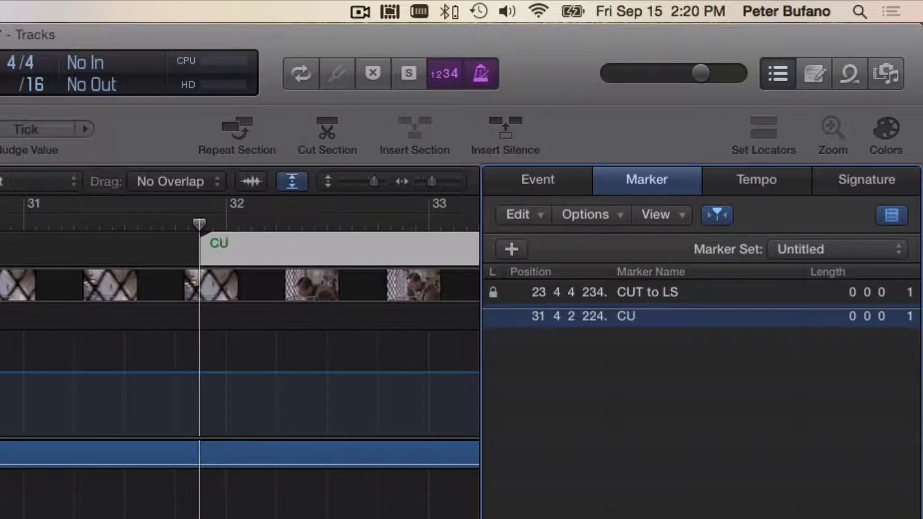
{"action": "type", "text": "T TO CU"}
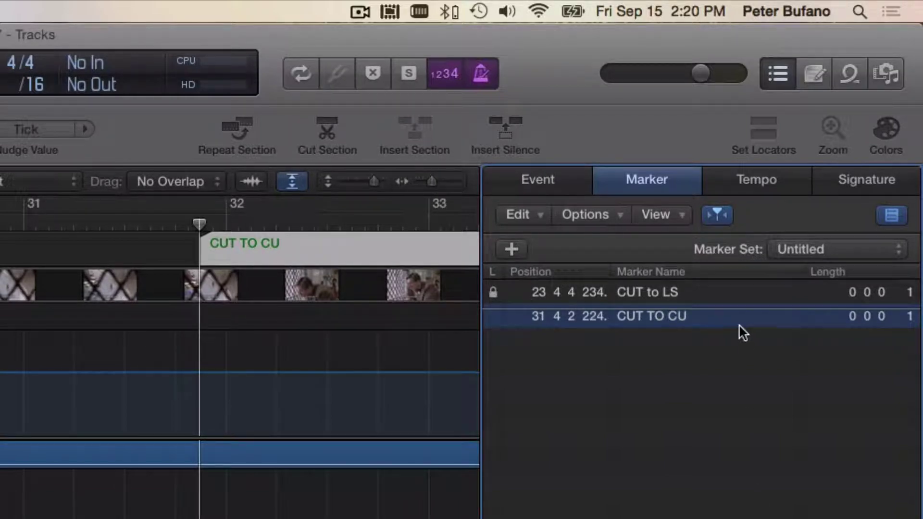
{"action": "right_click", "coordinate": [598, 318]}
{"action": "left_click", "coordinate": [649, 509]}
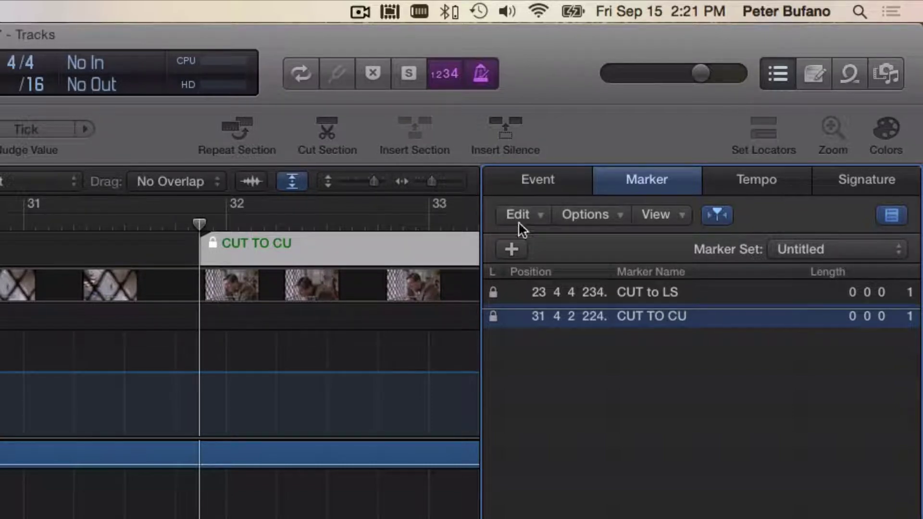
- In the tempo list, add a 60 bpm tempo event at bar 25 (01:43:11:10)
{"action": "left_click", "coordinate": [740, 183]}
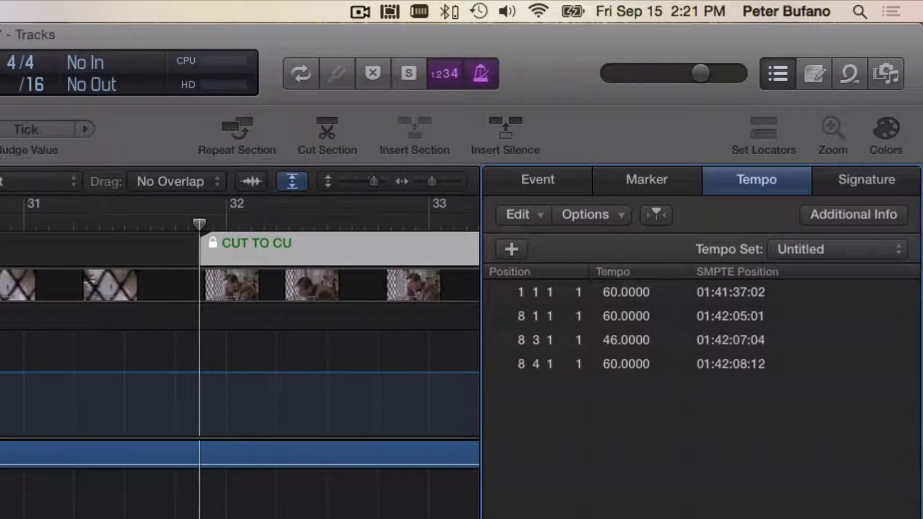
{"action": "scroll", "coordinate": [240, 318], "scroll_direction": "left", "scroll_amount": 5}
{"action": "scroll", "coordinate": [240, 318], "scroll_direction": "left", "scroll_amount": 2}
{"action": "scroll", "coordinate": [241, 317], "scroll_direction": "right", "scroll_amount": 5}
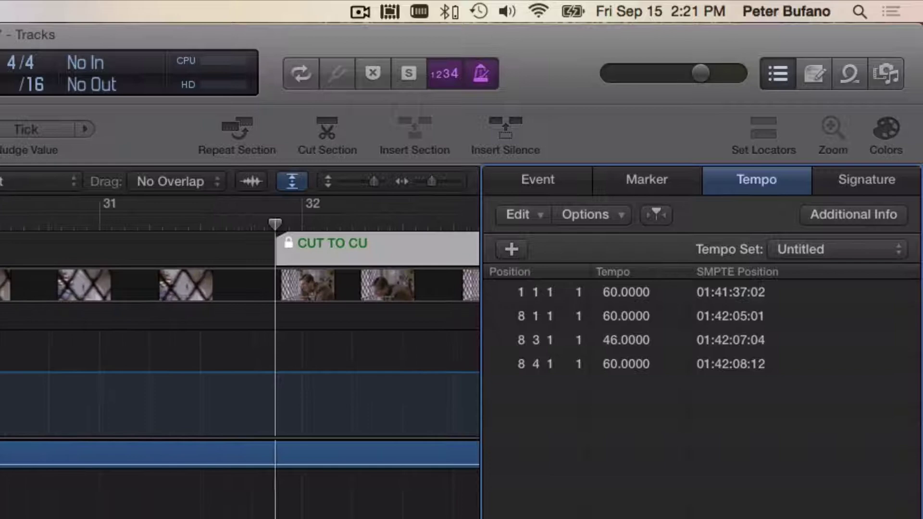
{"action": "scroll", "coordinate": [241, 318], "scroll_direction": "left", "scroll_amount": 8}
{"action": "scroll", "coordinate": [241, 317], "scroll_direction": "left", "scroll_amount": 3}
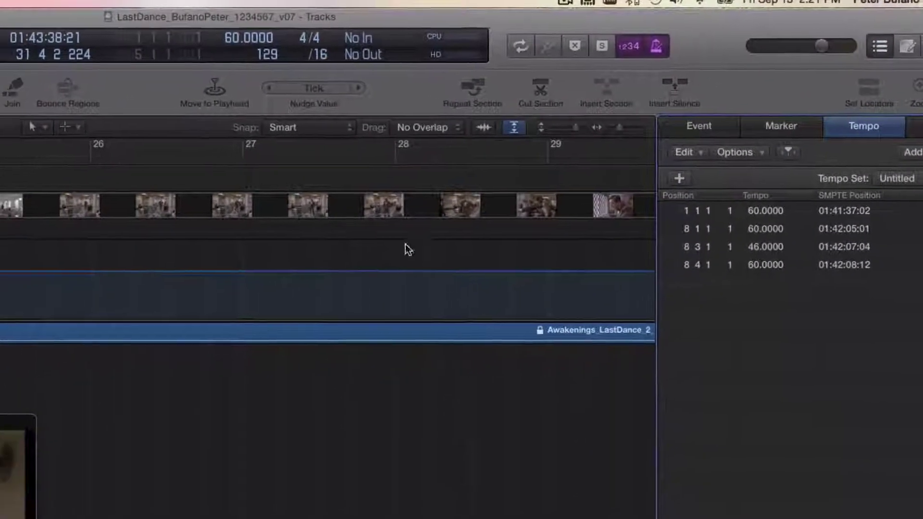
{"action": "left_click", "coordinate": [0, 156]}
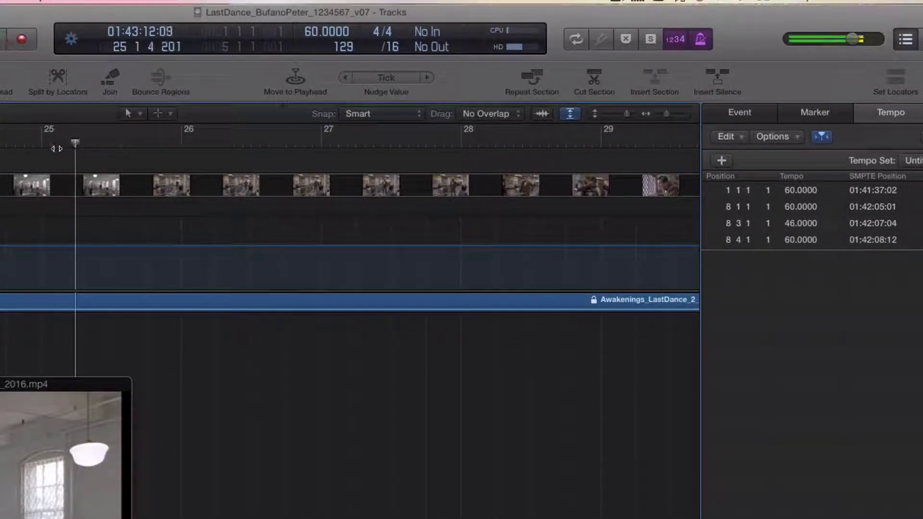
{"action": "key", "text": "space"}
{"action": "left_click", "coordinate": [53, 140]}
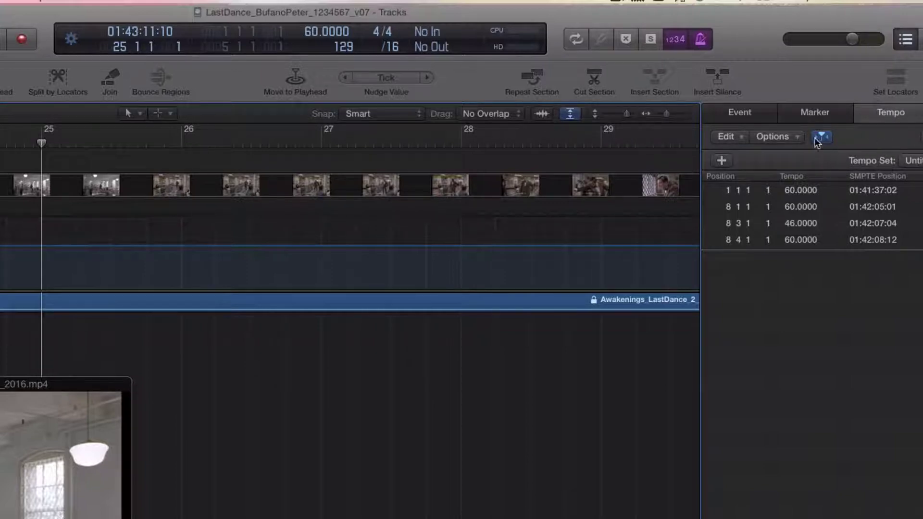
{"action": "left_click", "coordinate": [724, 161]}
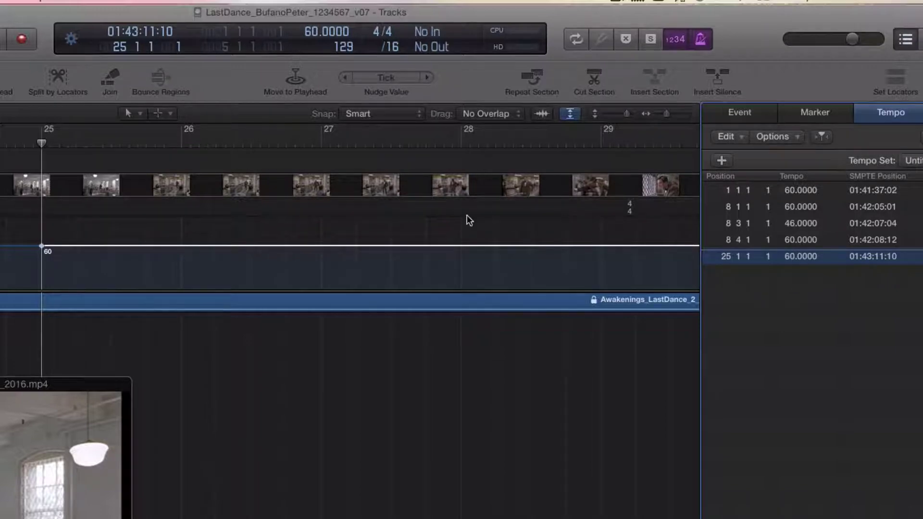
- Play from bar 25, return the playhead to CUT TO CU at bar 32, and open the marker list's View menu
{"action": "scroll", "coordinate": [287, 226], "scroll_direction": "right", "scroll_amount": 3}
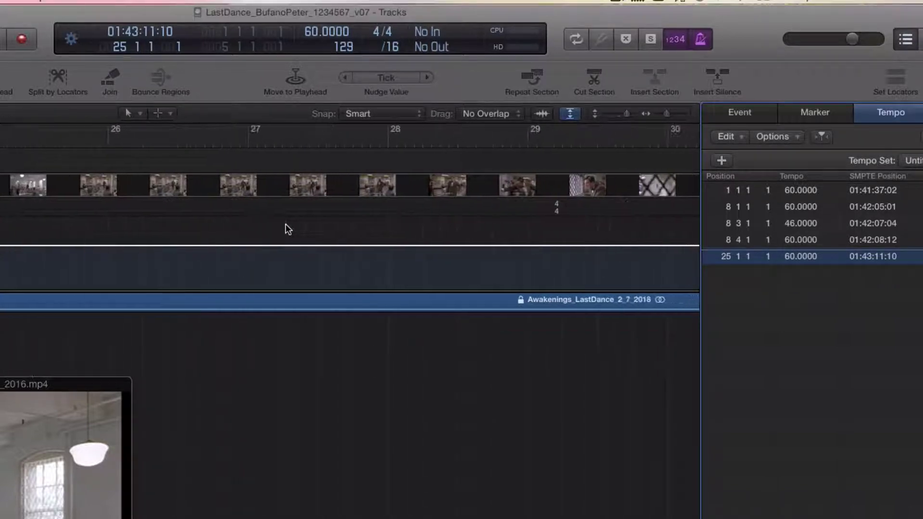
{"action": "key", "text": "space"}
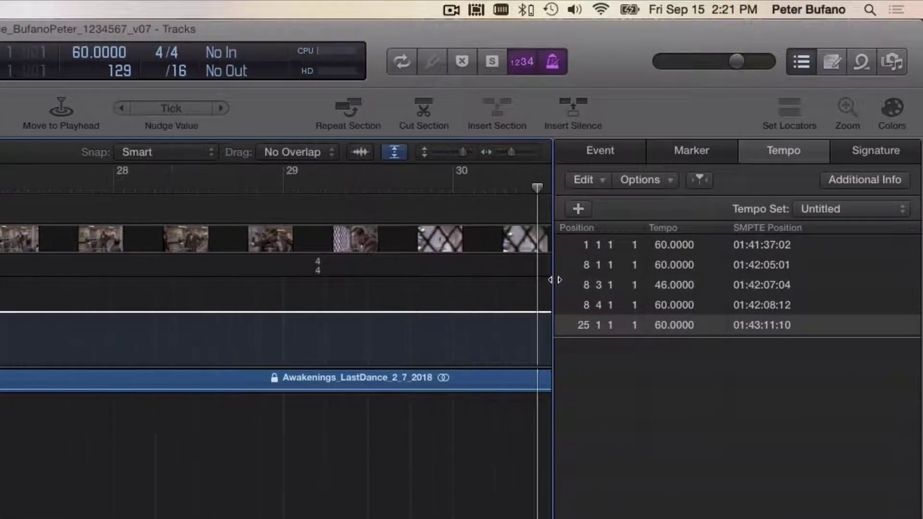
{"action": "left_click_drag", "start_coordinate": [485, 239], "coordinate": [314, 239]}
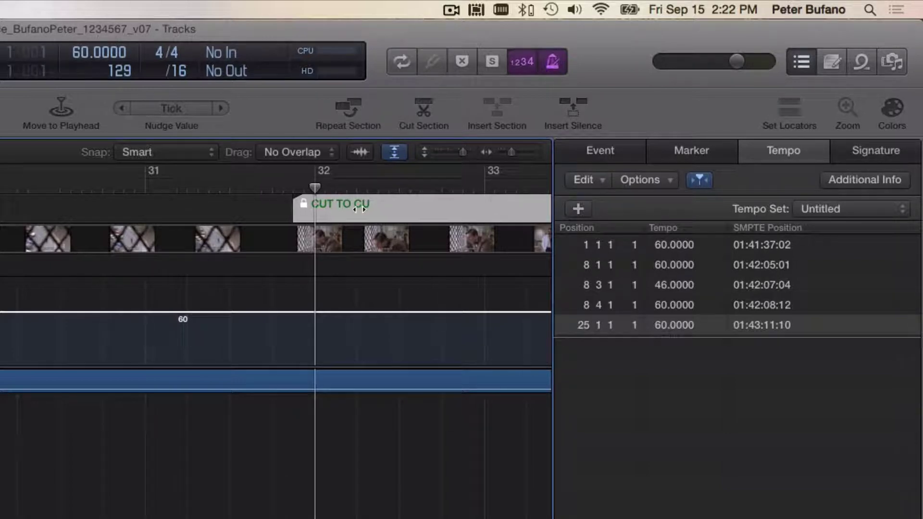
{"action": "left_click", "coordinate": [711, 153]}
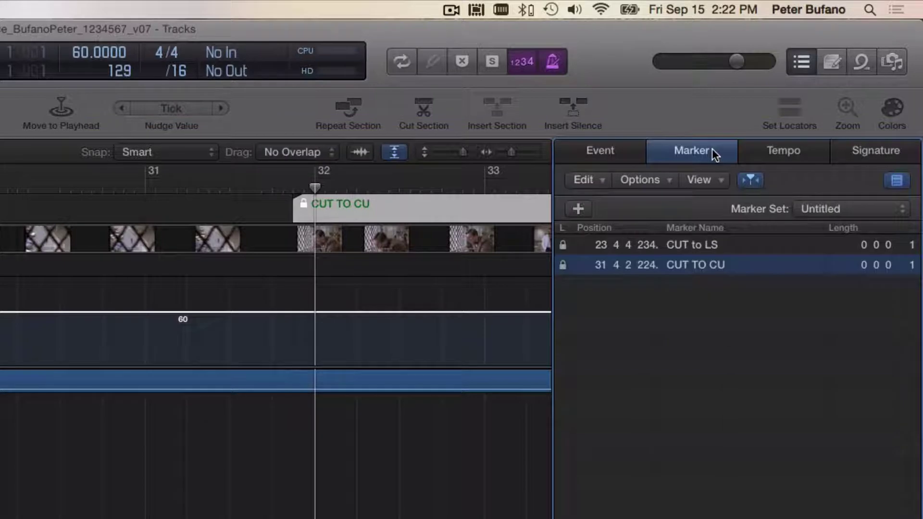
{"action": "left_click", "coordinate": [710, 180]}
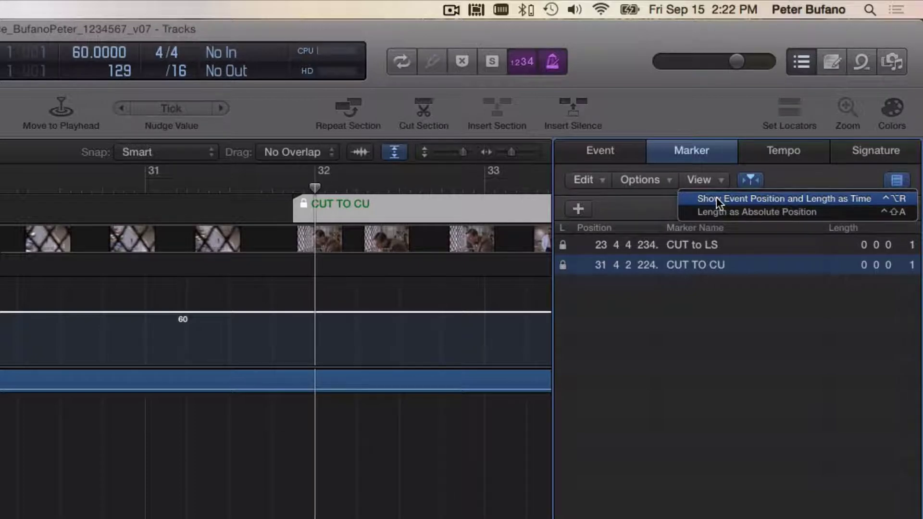
- Show marker positions as timecode, then return to the tempo list with bar 32 in view
{"action": "left_click", "coordinate": [717, 198]}
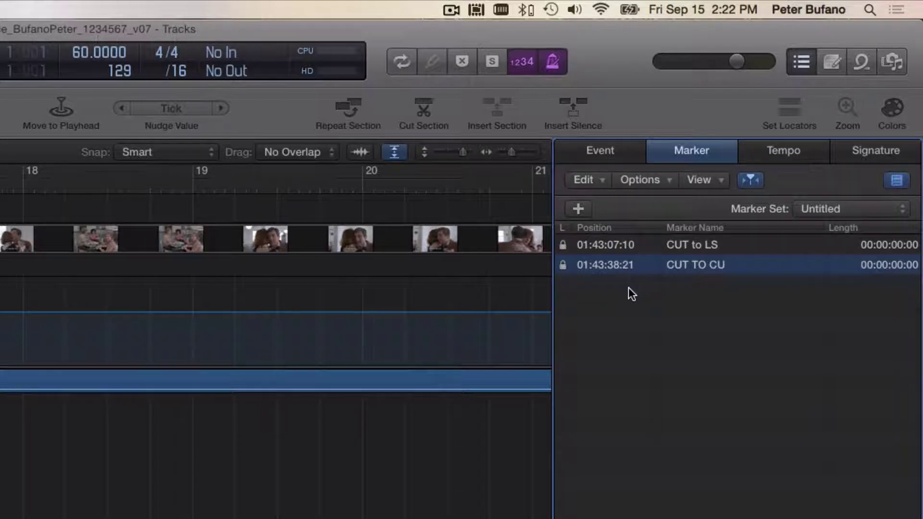
{"action": "left_click", "coordinate": [799, 156]}
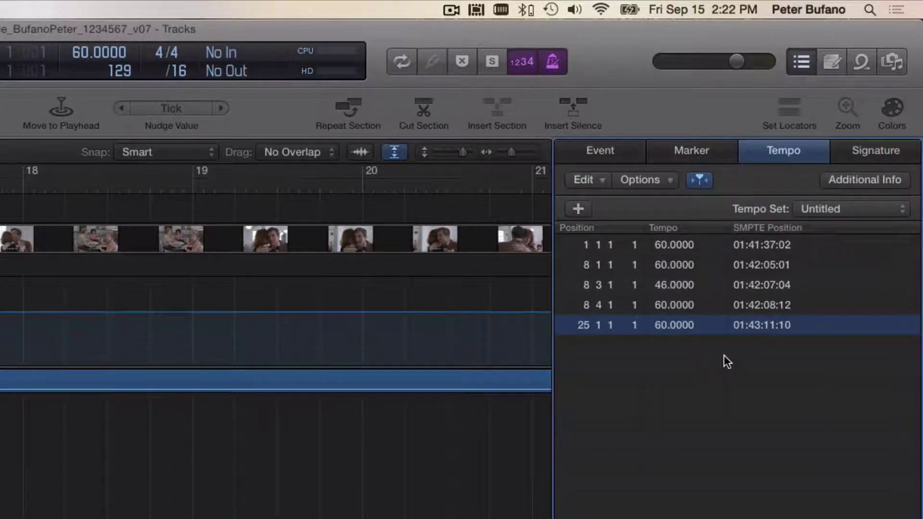
{"action": "scroll", "coordinate": [210, 175], "scroll_direction": "right", "scroll_amount": 10}
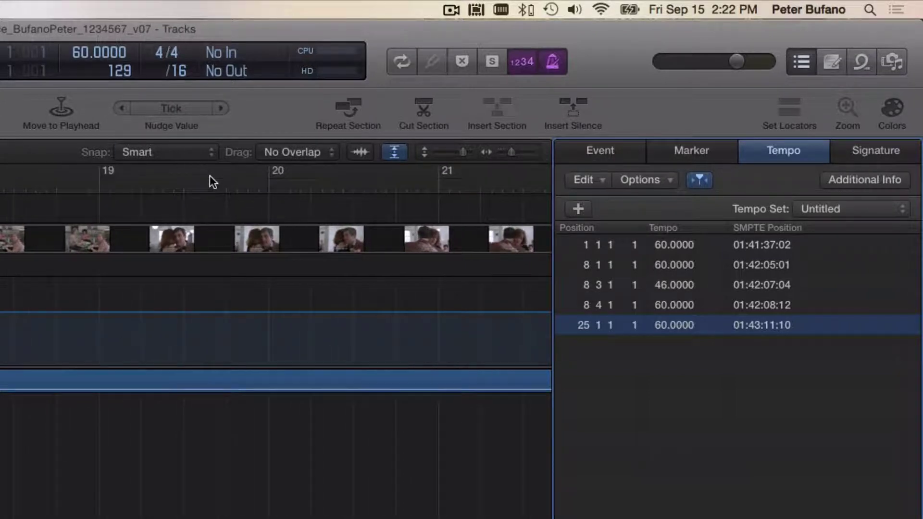
{"action": "scroll", "coordinate": [209, 175], "scroll_direction": "right", "scroll_amount": 15}
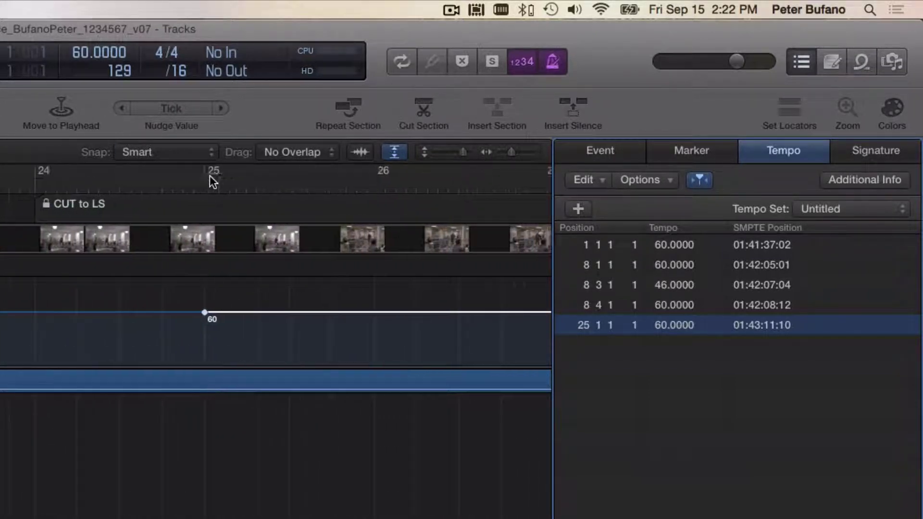
{"action": "scroll", "coordinate": [245, 198], "scroll_direction": "right", "scroll_amount": 15}
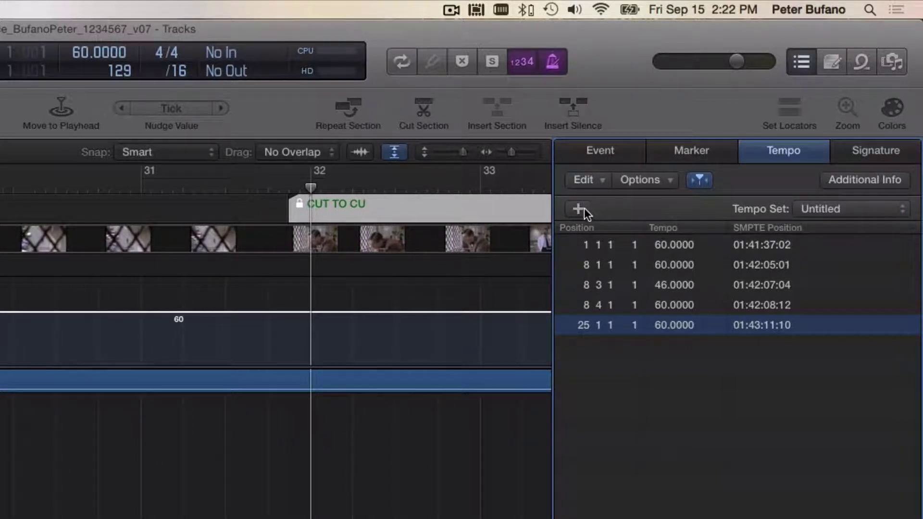
- Add a tempo event at bar 32 and set its SMPTE position to 01:43:38:21
{"action": "left_click", "coordinate": [582, 208]}
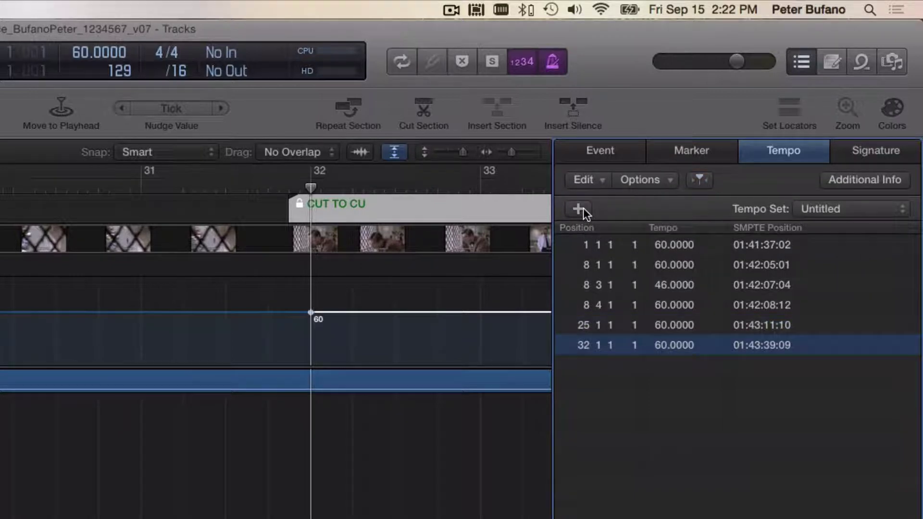
{"action": "double_click", "coordinate": [775, 345]}
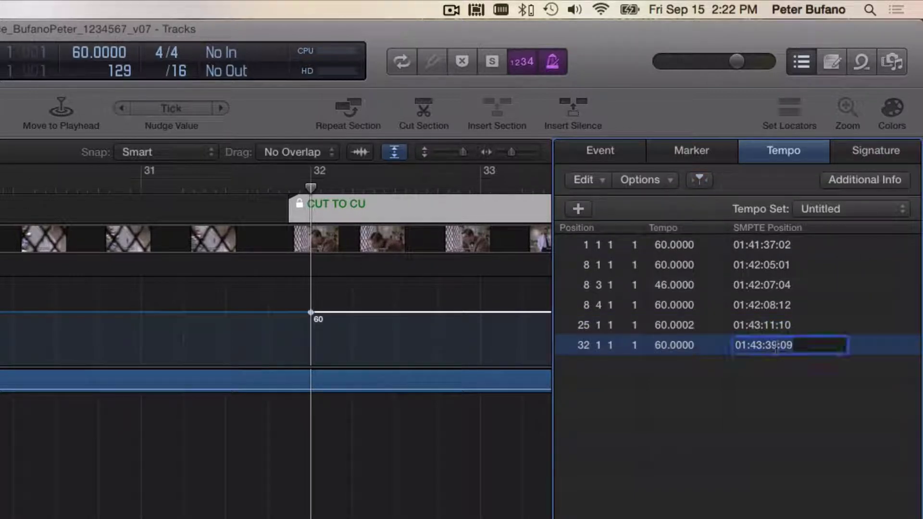
{"action": "left_click", "coordinate": [771, 347]}
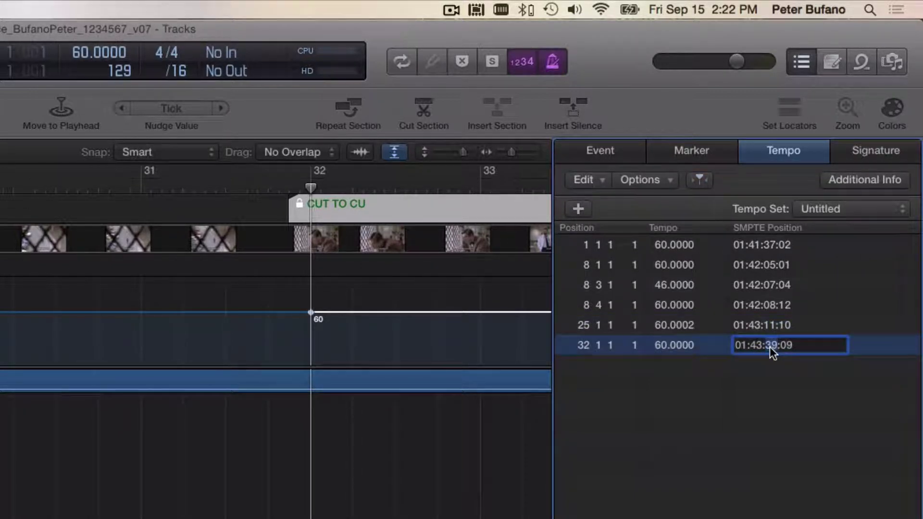
{"action": "type", "text": "8"}
{"action": "left_click", "coordinate": [796, 347]}
{"action": "key", "text": "BackSpace"}
{"action": "key", "text": "BackSpace"}
{"action": "type", "text": "21"}
{"action": "key", "text": "Return"}
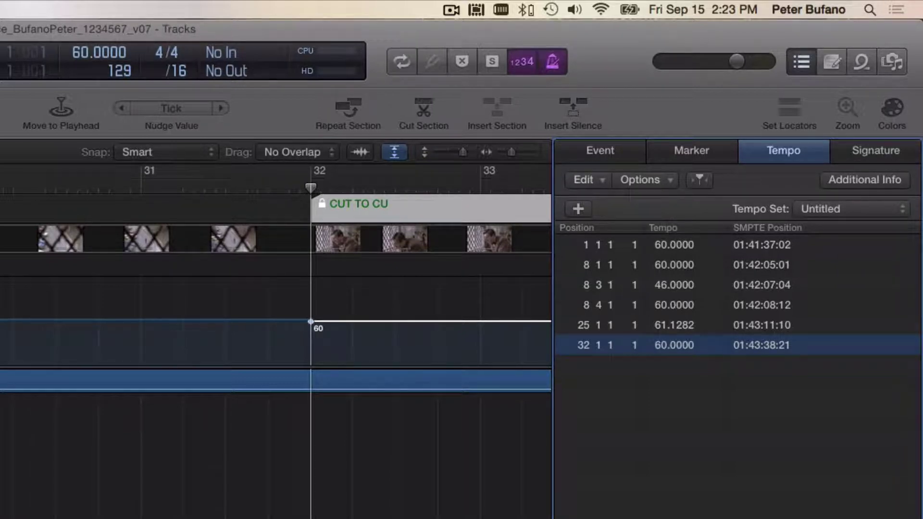
{"action": "scroll", "coordinate": [377, 336], "scroll_direction": "right", "scroll_amount": 2}
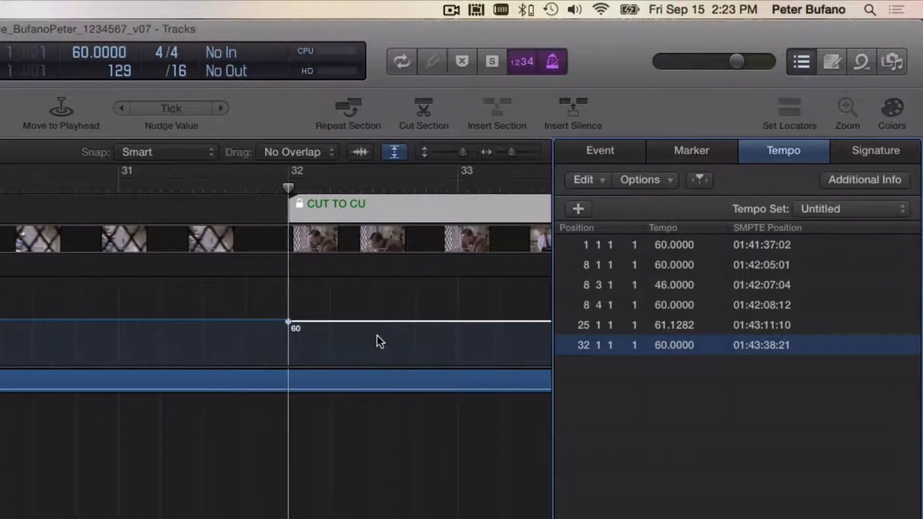
{"action": "scroll", "coordinate": [377, 336], "scroll_direction": "right", "scroll_amount": 10}
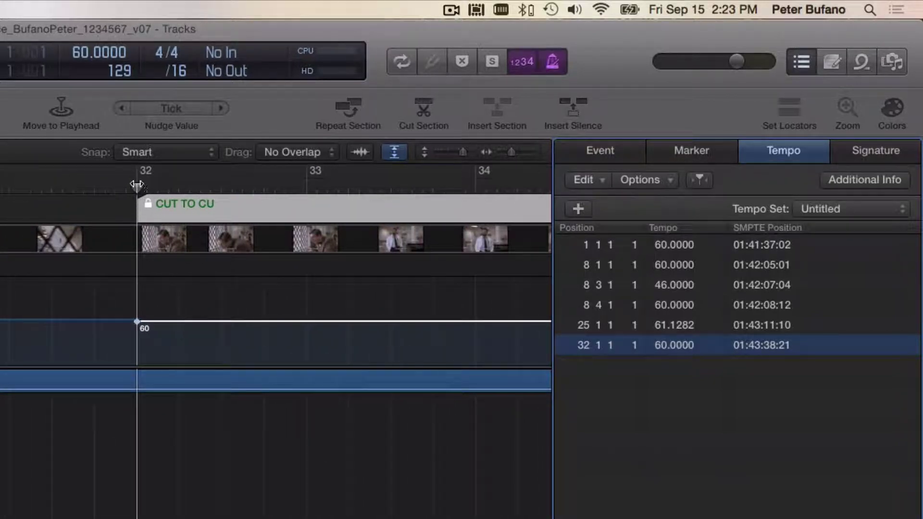
- Play from bar 31 through the cut to check CUT TO CU lands on bar 32, then show the marker list
{"action": "left_click_drag", "start_coordinate": [137, 184], "coordinate": [1, 184]}
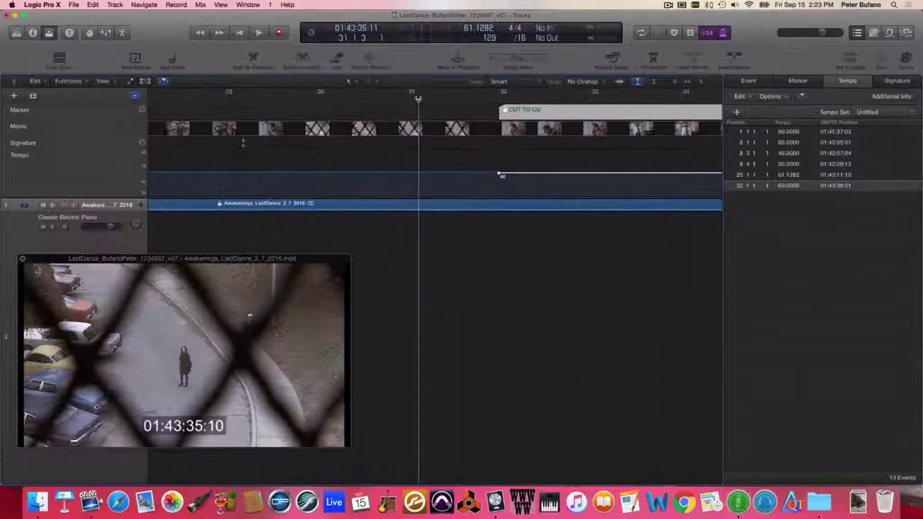
{"action": "key", "text": "space"}
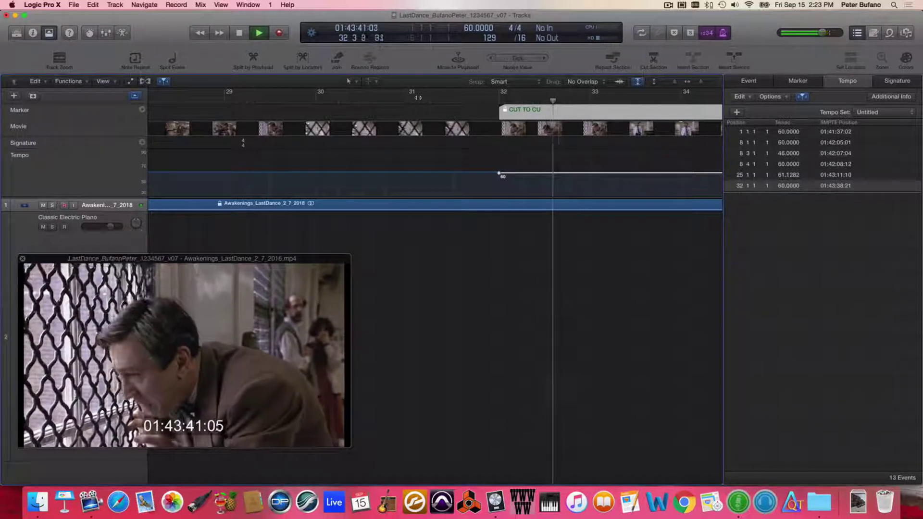
{"action": "key", "text": "space"}
{"action": "scroll", "coordinate": [511, 179], "scroll_direction": "right", "scroll_amount": 5}
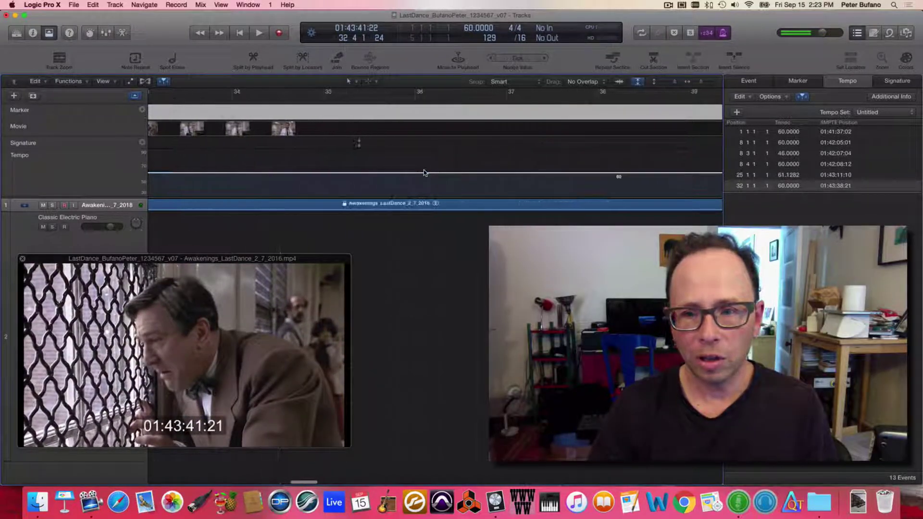
{"action": "scroll", "coordinate": [424, 172], "scroll_direction": "right", "scroll_amount": 15}
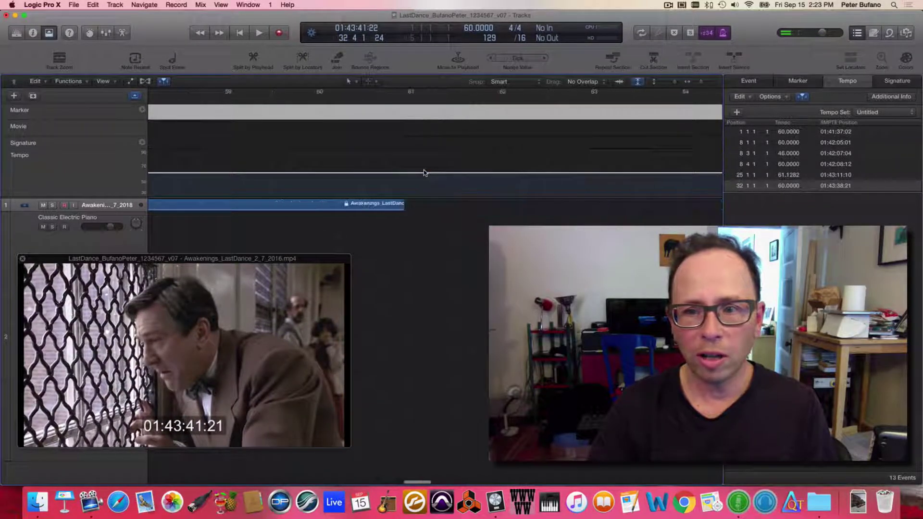
{"action": "scroll", "coordinate": [424, 172], "scroll_direction": "left", "scroll_amount": 2}
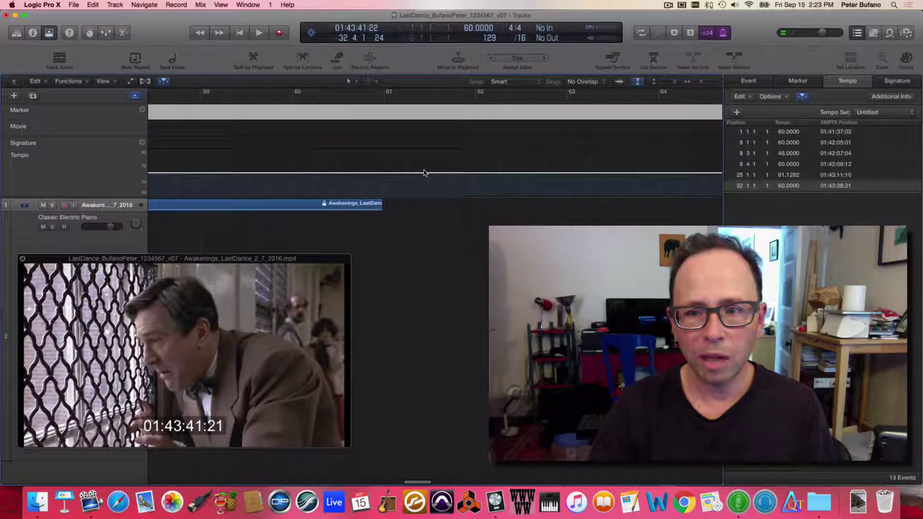
{"action": "left_click", "coordinate": [807, 85]}
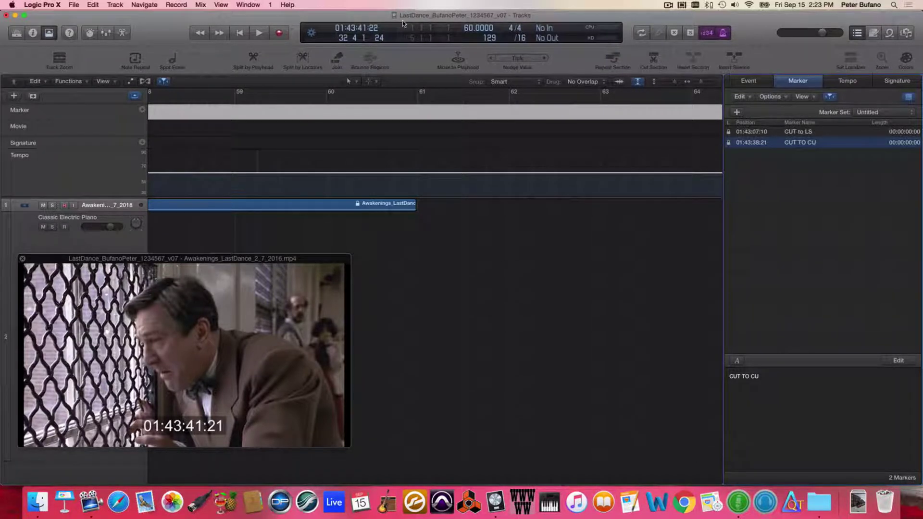
- Move the playhead to 01:45:07:15 using the timecode display
{"action": "double_click", "coordinate": [355, 29]}
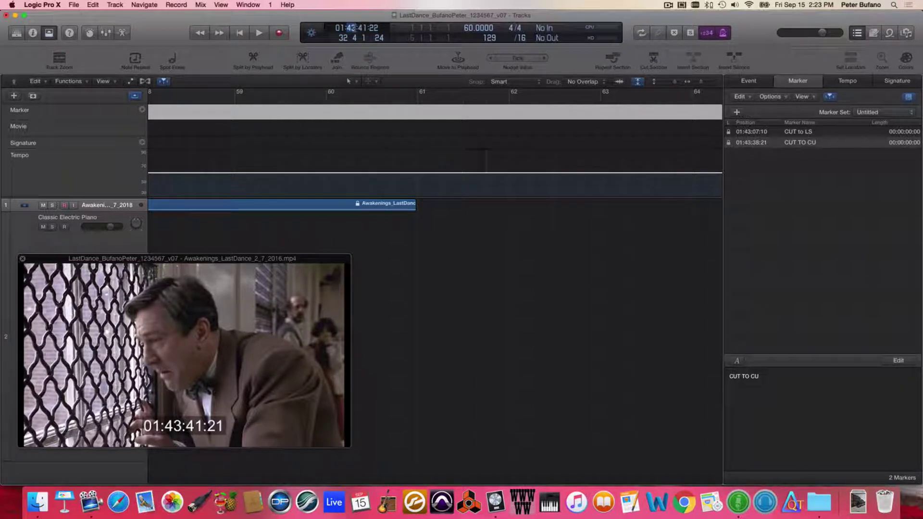
{"action": "type", "text": "45"}
{"action": "key", "text": "Return"}
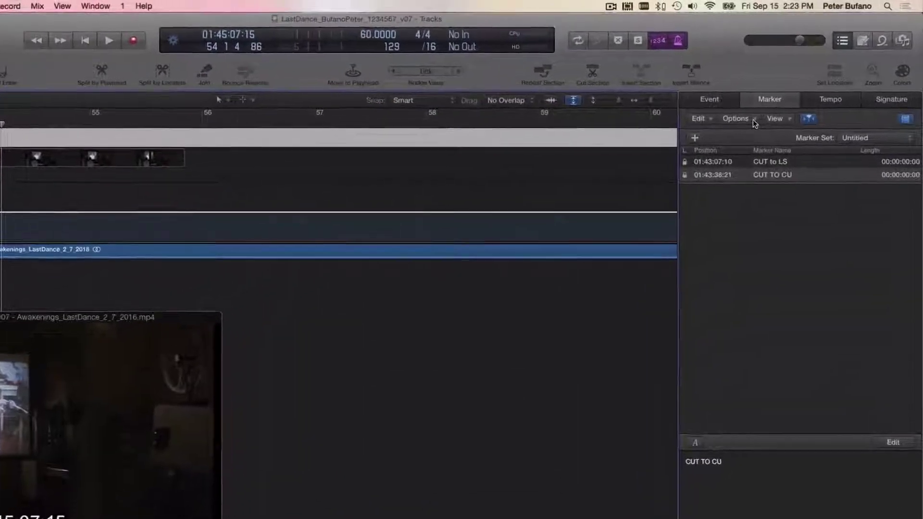
- Create an unrounded marker named MX OUT there and lock it to its SMPTE time
{"action": "left_click", "coordinate": [785, 97]}
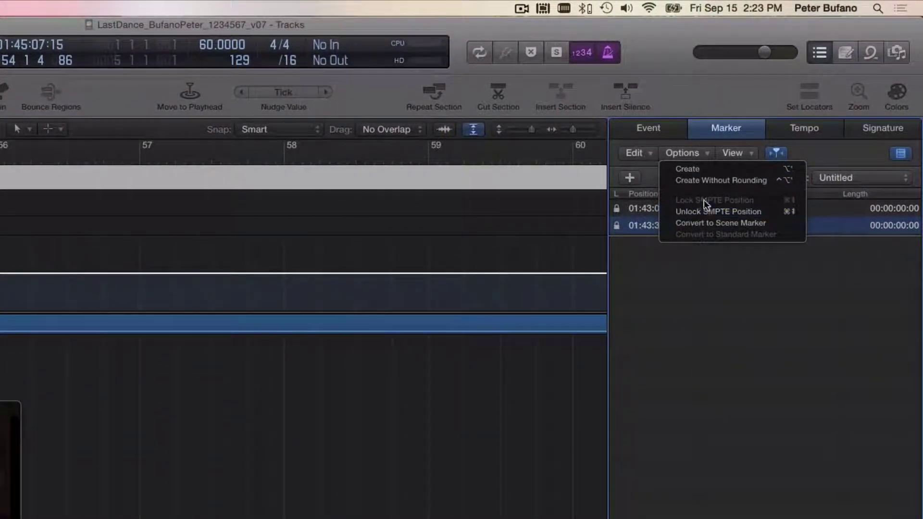
{"action": "left_click", "coordinate": [708, 181]}
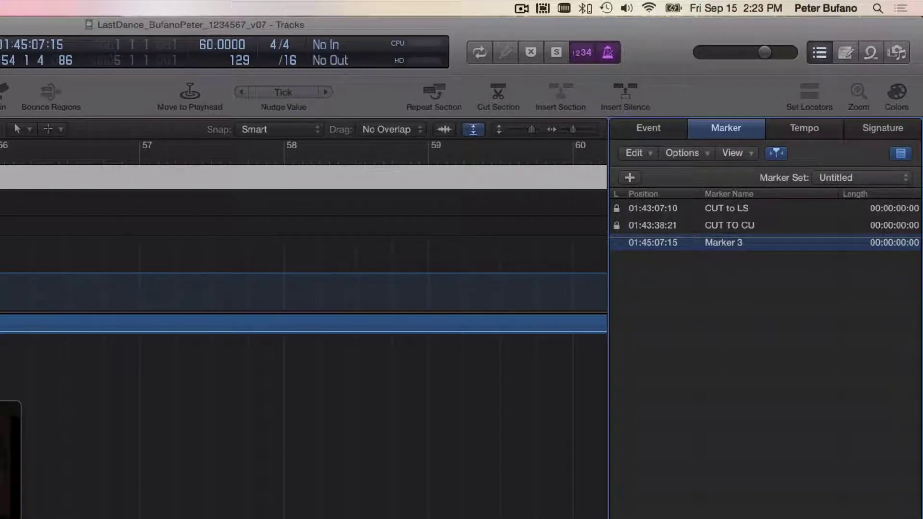
{"action": "type", "text": "MX OUT"}
{"action": "right_click", "coordinate": [688, 241]}
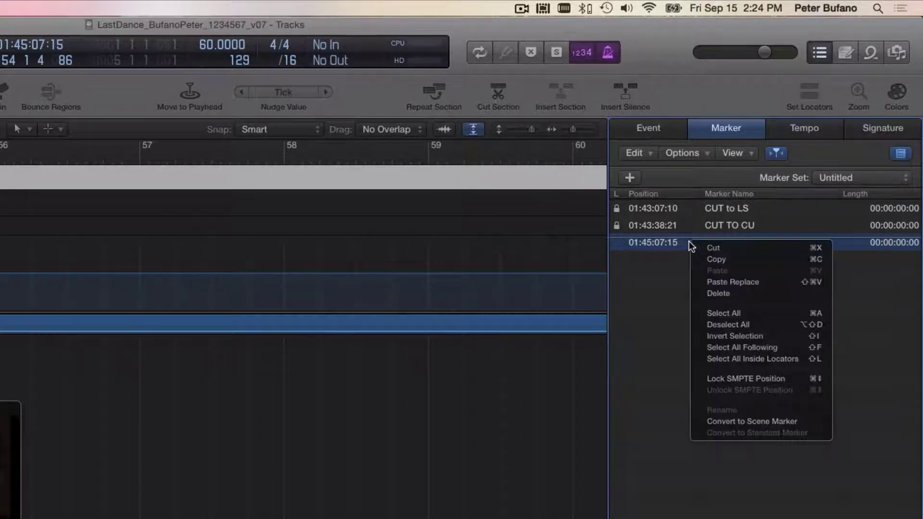
{"action": "left_click", "coordinate": [728, 378]}
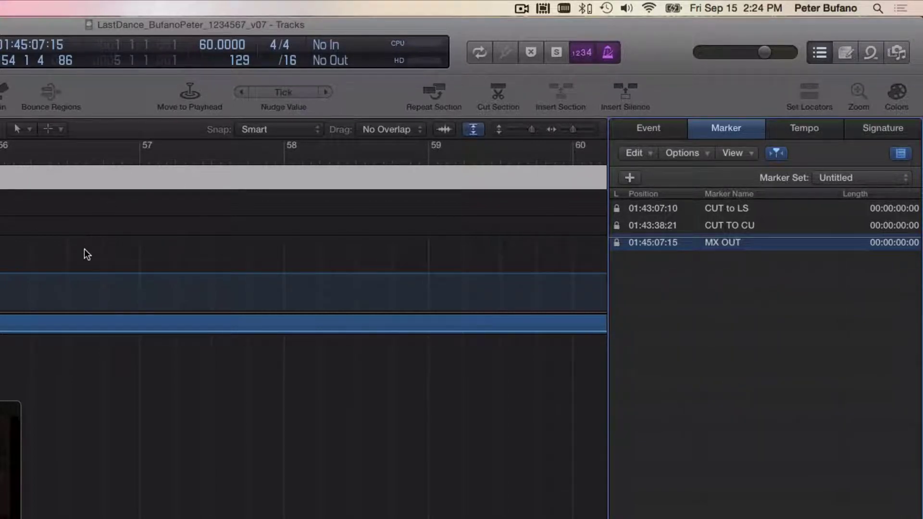
{"action": "scroll", "coordinate": [85, 249], "scroll_direction": "right", "scroll_amount": 2}
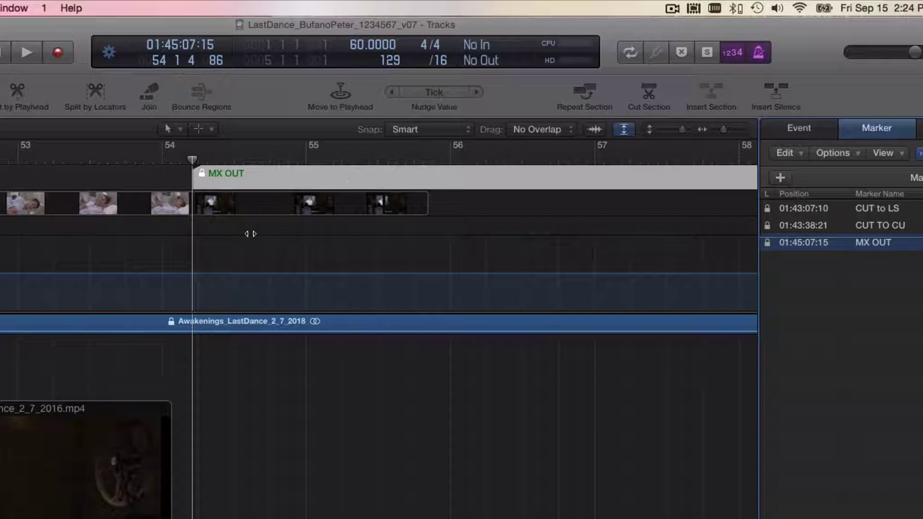
- Insert tempo events at bar 53 and bar 54 in the Tempo list
{"action": "double_click", "coordinate": [162, 62]}
{"action": "type", "text": "53"}
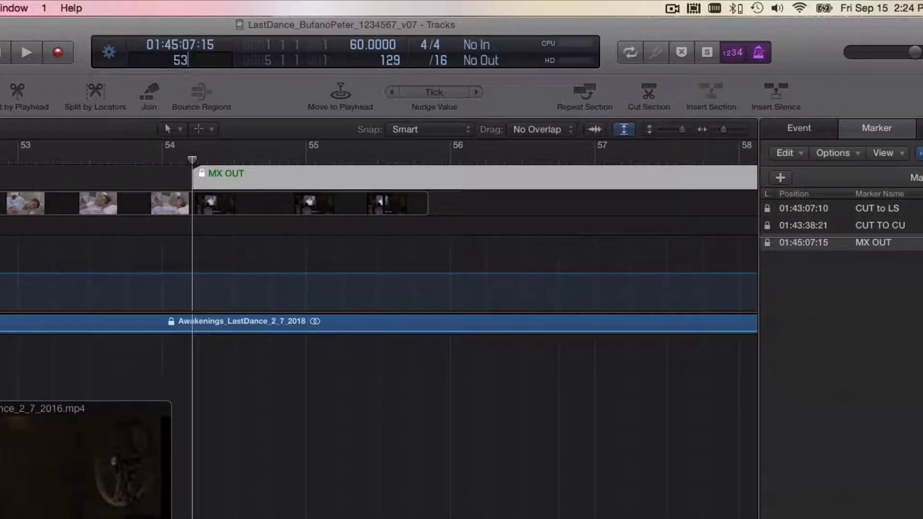
{"action": "key", "text": "Return"}
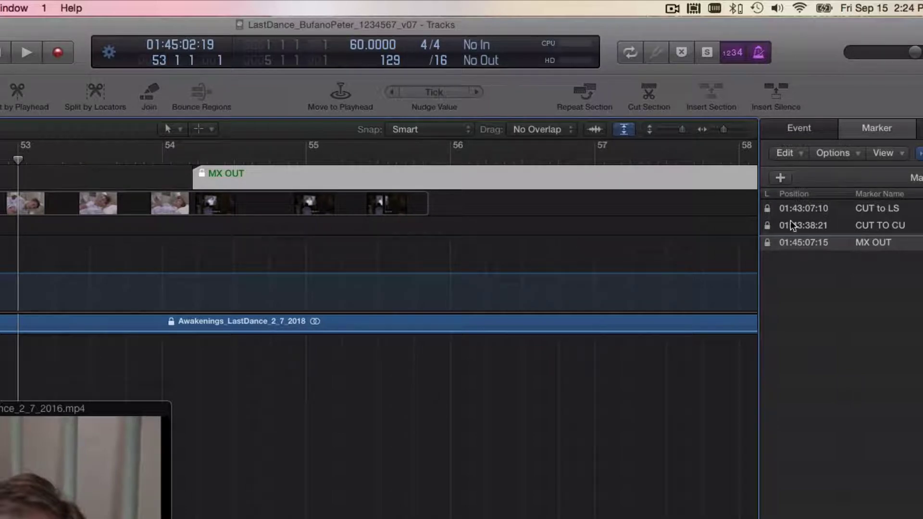
{"action": "left_click", "coordinate": [921, 128]}
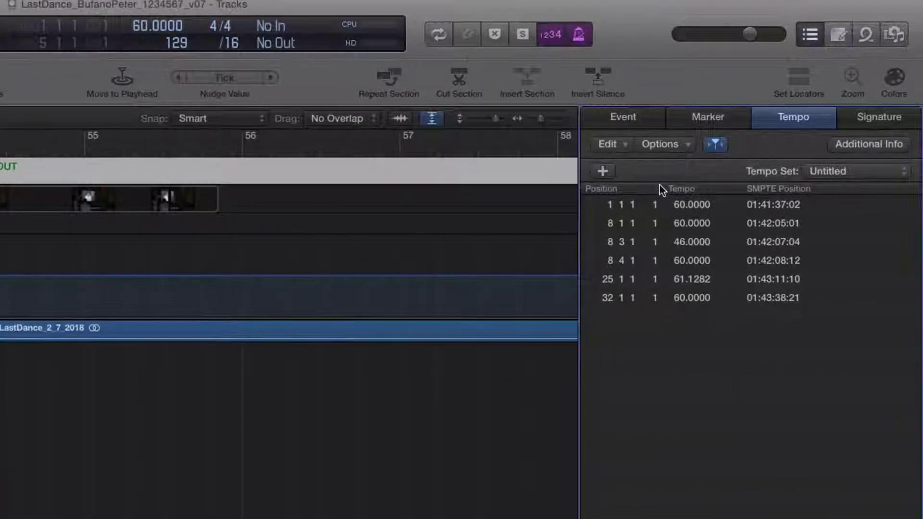
{"action": "left_click", "coordinate": [601, 170]}
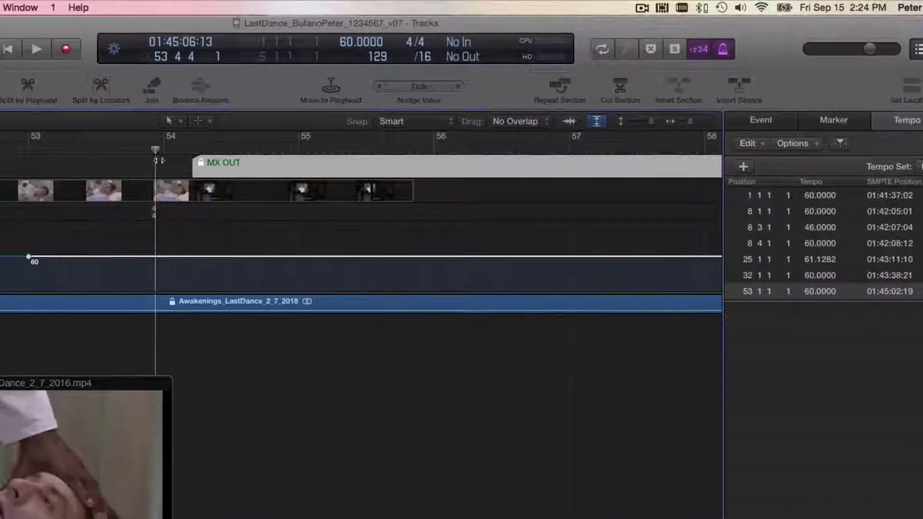
{"action": "left_click_drag", "start_coordinate": [0, 166], "coordinate": [0, 166]}
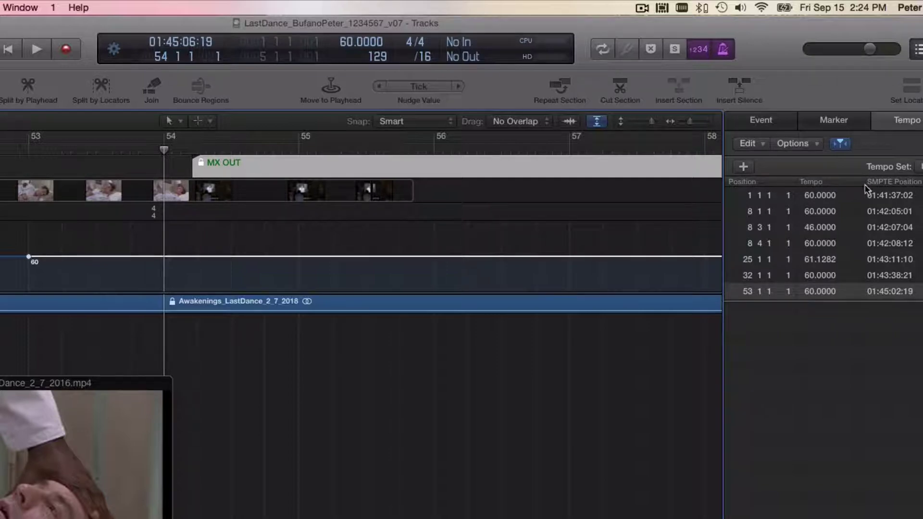
{"action": "left_click", "coordinate": [744, 167]}
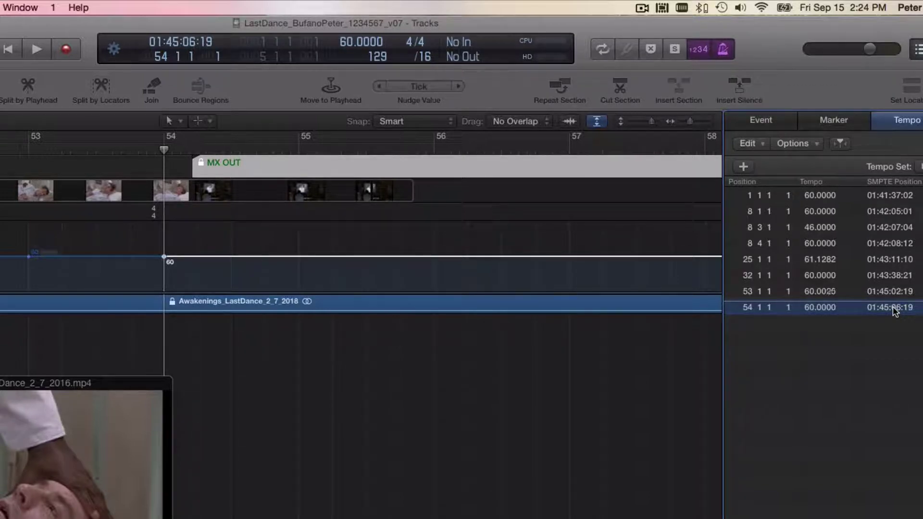
- Set bar 54's tempo event to SMPTE position 01:45:07:15, slowing bar 53 to 49.5948 bpm
{"action": "double_click", "coordinate": [893, 308]}
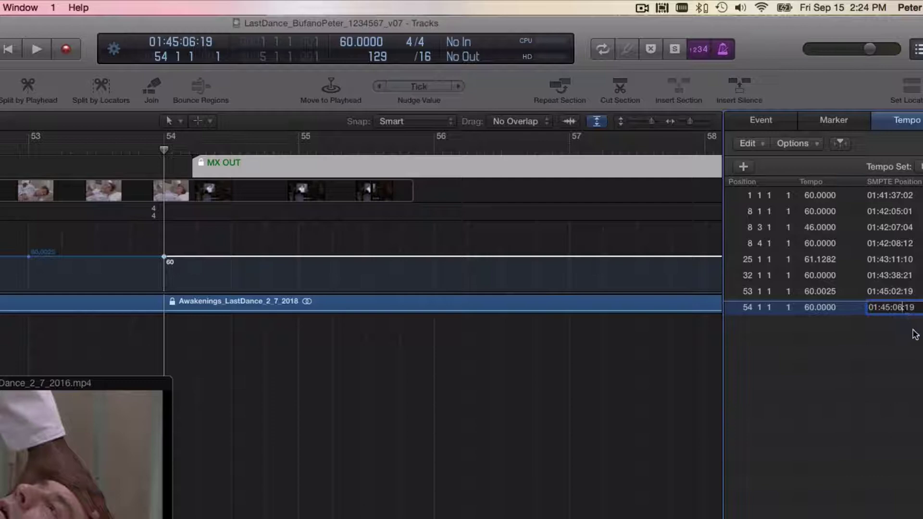
{"action": "key", "text": "BackSpace"}
{"action": "type", "text": "7"}
{"action": "key", "text": "BackSpace"}
{"action": "key", "text": "BackSpace"}
{"action": "type", "text": "15"}
{"action": "key", "text": "Return"}
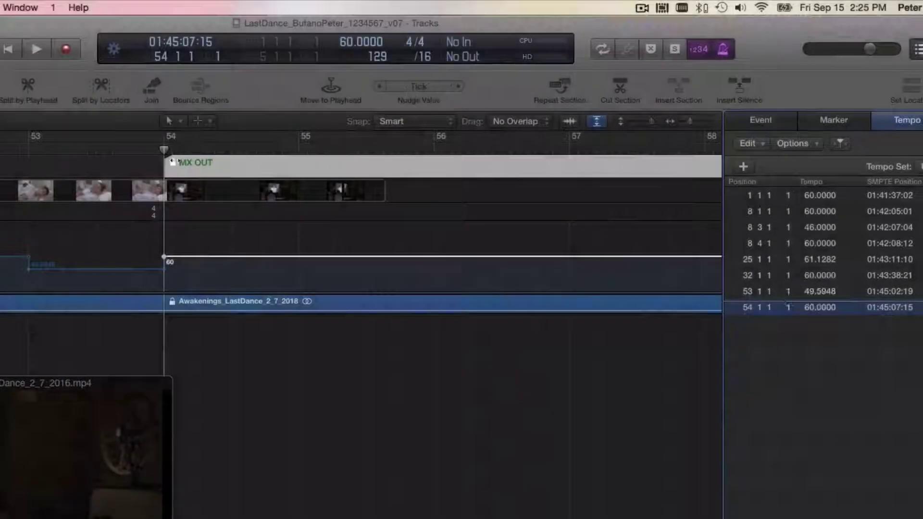
- Play back from bar 53 to check that MX OUT lands on bar 54's downbeat
{"action": "left_click_drag", "start_coordinate": [163, 149], "coordinate": [137, 148]}
{"action": "key", "text": "space"}
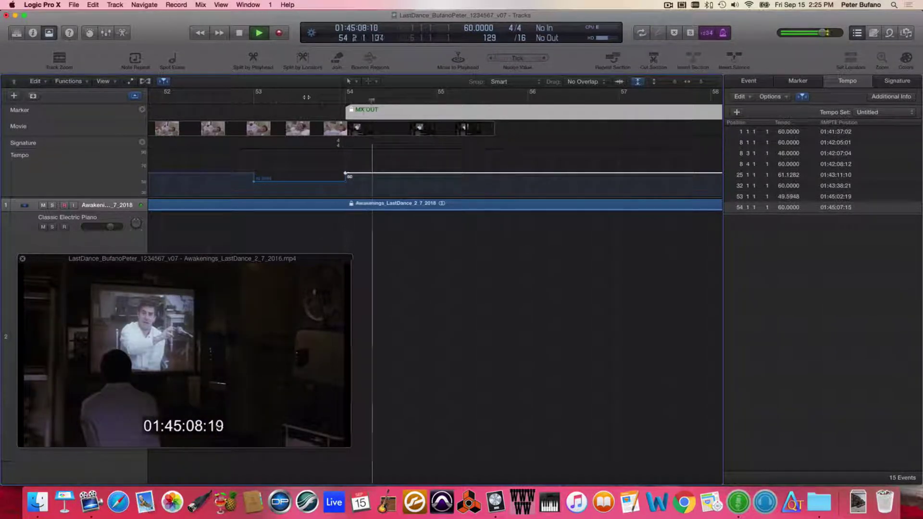
{"action": "key", "text": "space"}
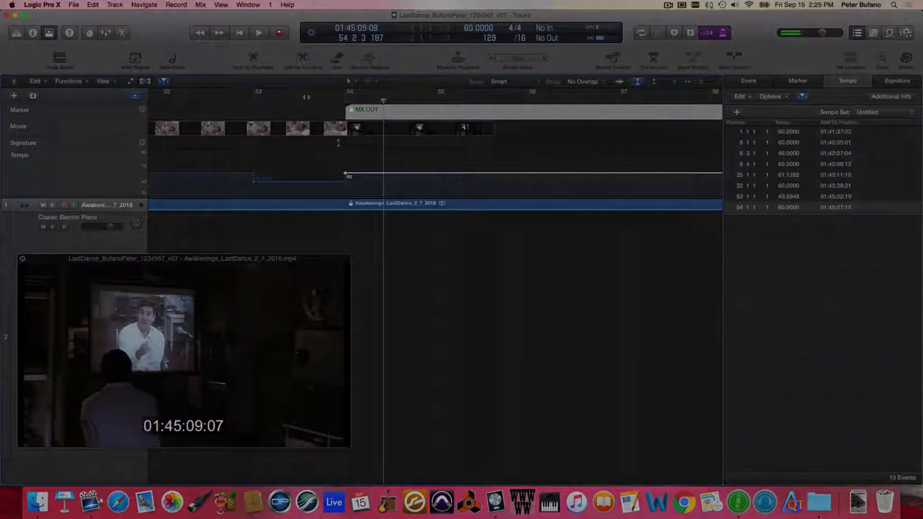